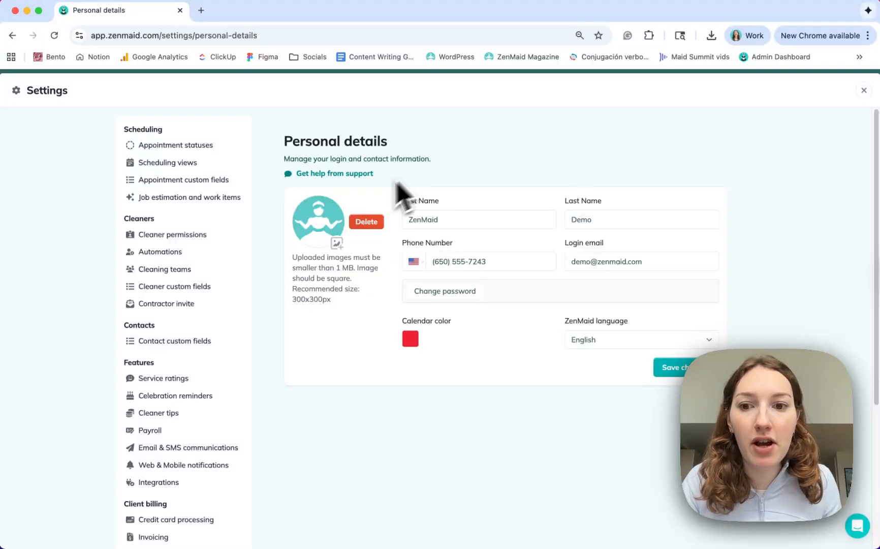
- Open the business details settings and review the company contact, website, logo and billing address fields
scroll(216, 394, down, 5)
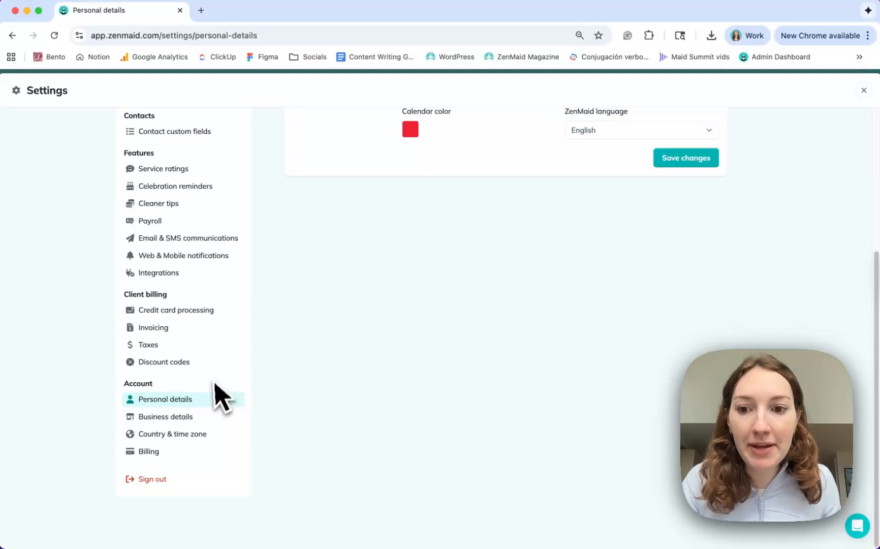
click(170, 421)
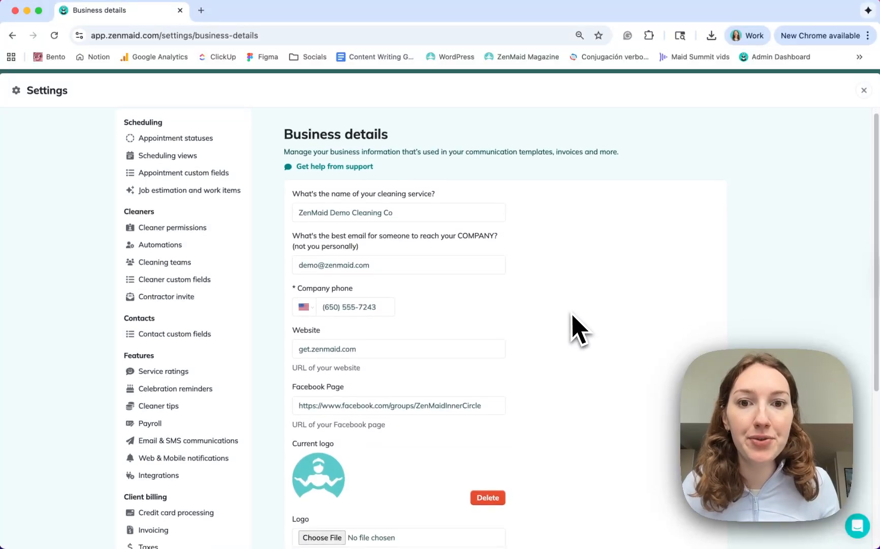
scroll(585, 325, down, 3)
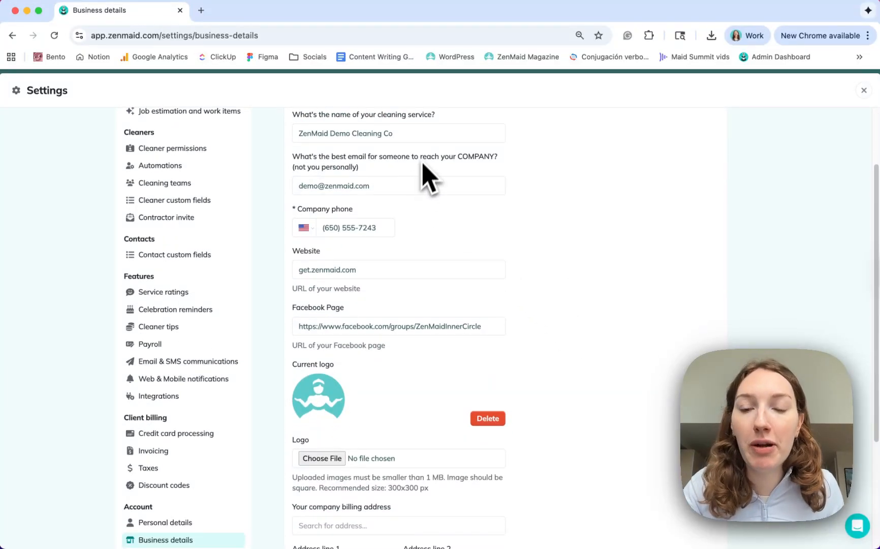
scroll(516, 300, down, 5)
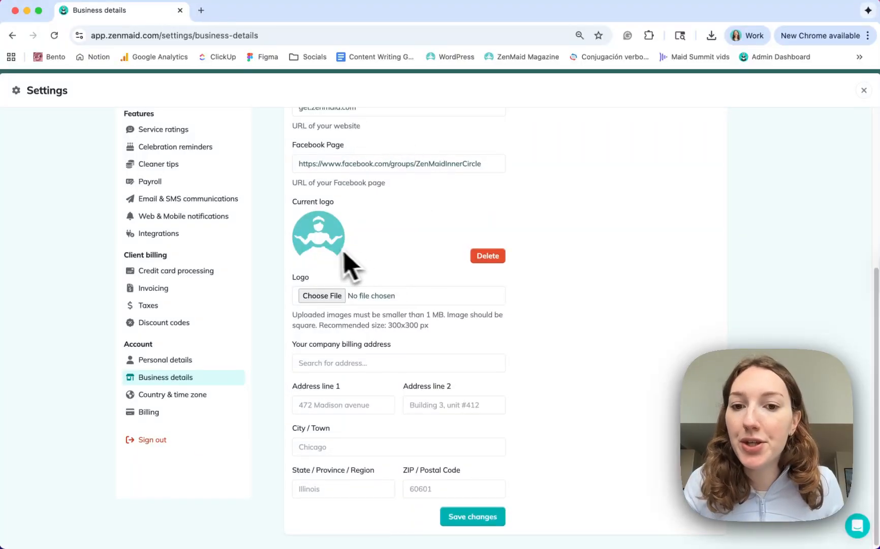
scroll(422, 399, down, 1)
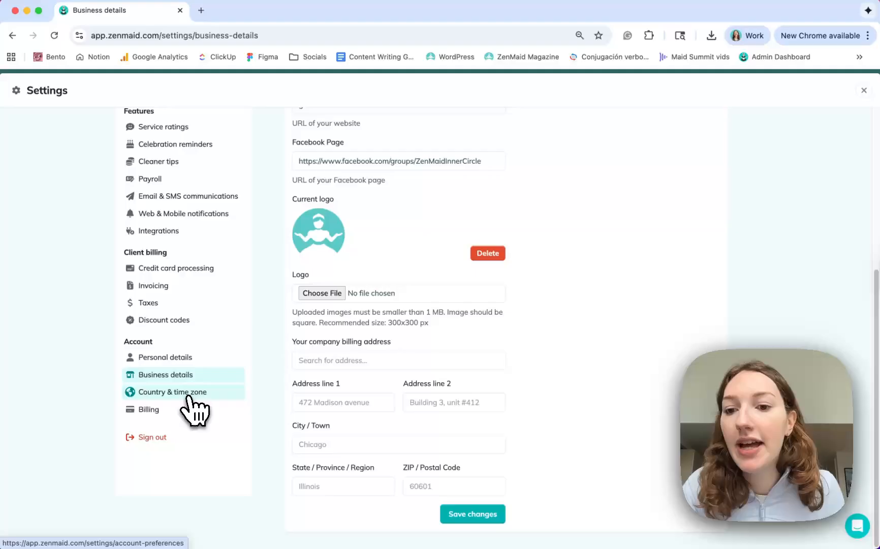
- Review the country, time zone and report email settings, and open the credit card processing settings
click(189, 396)
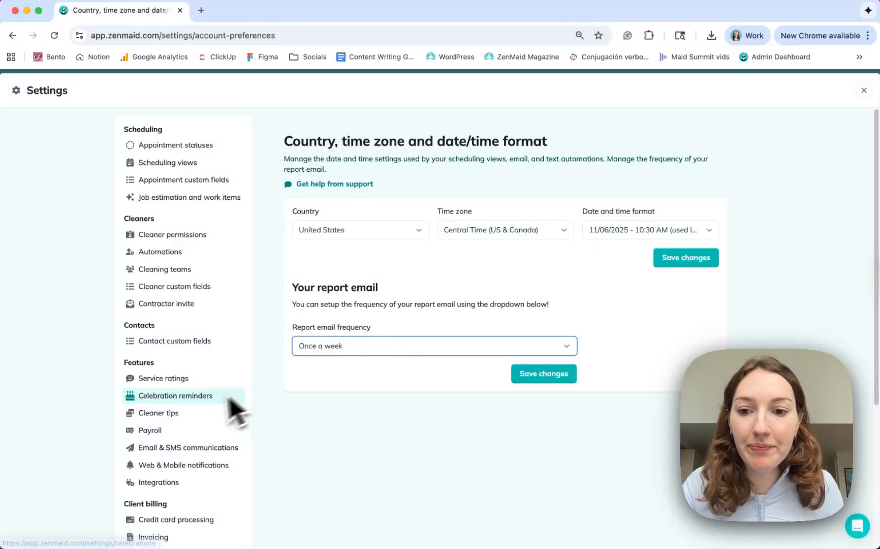
scroll(180, 449, down, 4)
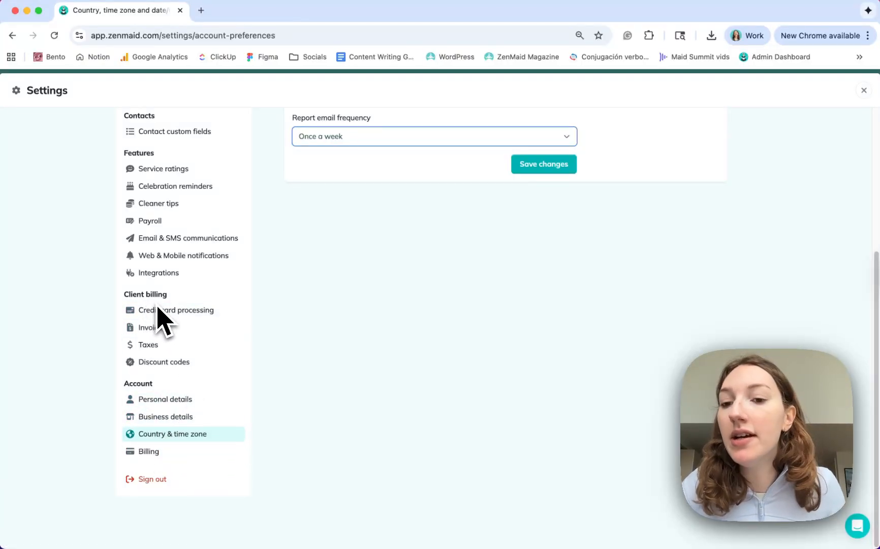
click(173, 310)
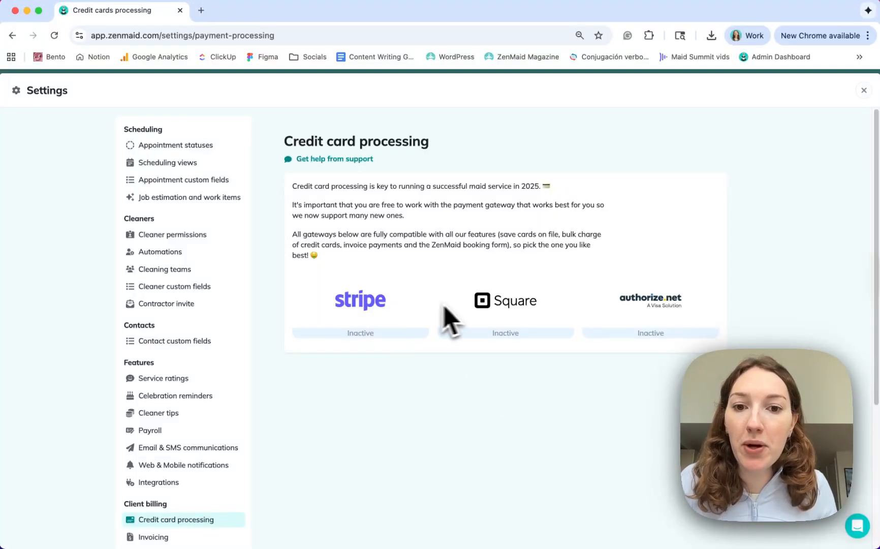
- Open the invoicing settings and bring up the customization of invoice appearance and content
scroll(188, 417, down, 3)
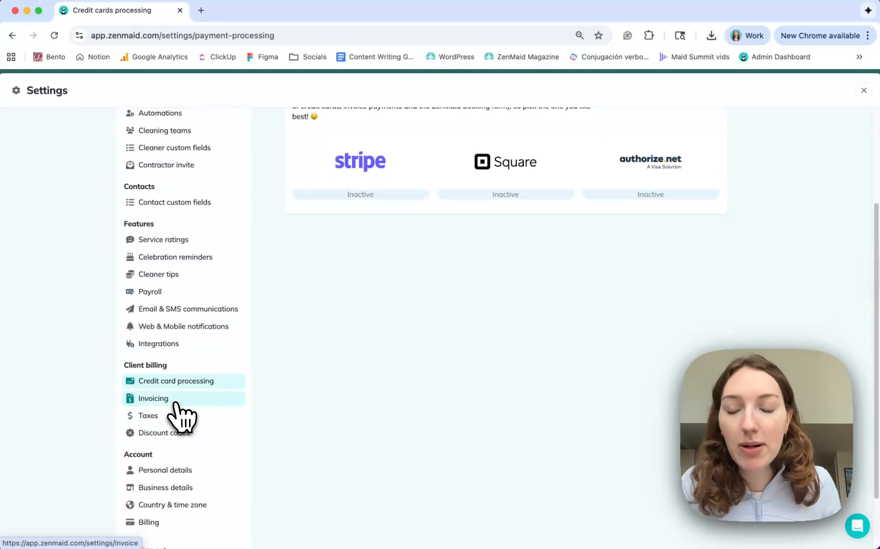
click(175, 403)
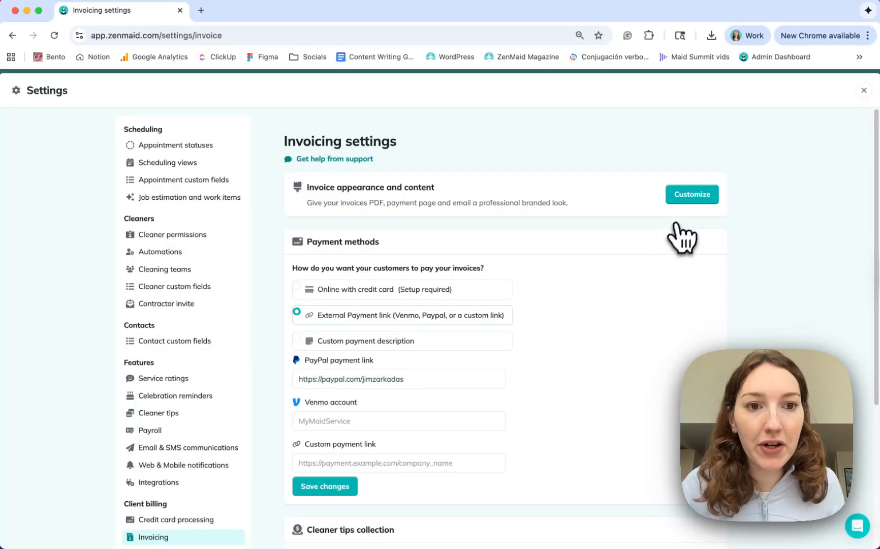
click(691, 198)
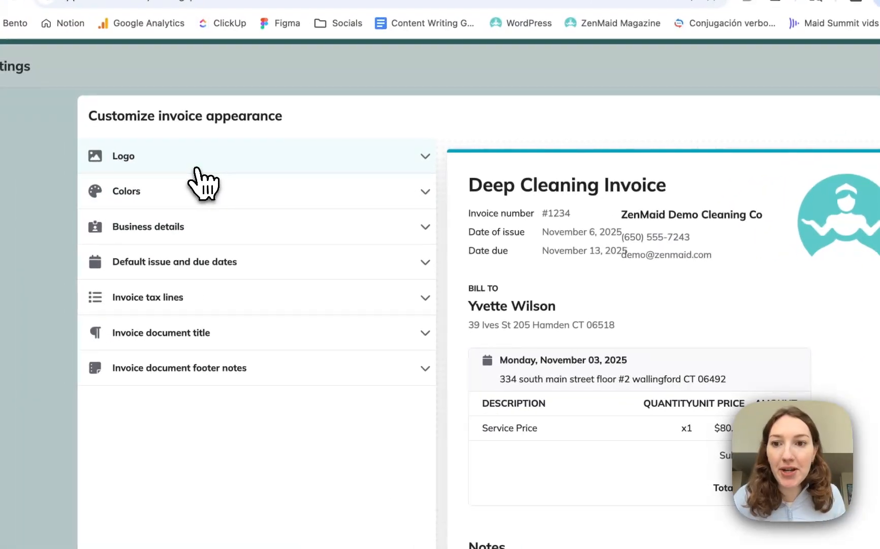
- Examine the logo visibility and brand color options for invoices, keeping Show logo, and close the customization without saving
click(96, 163)
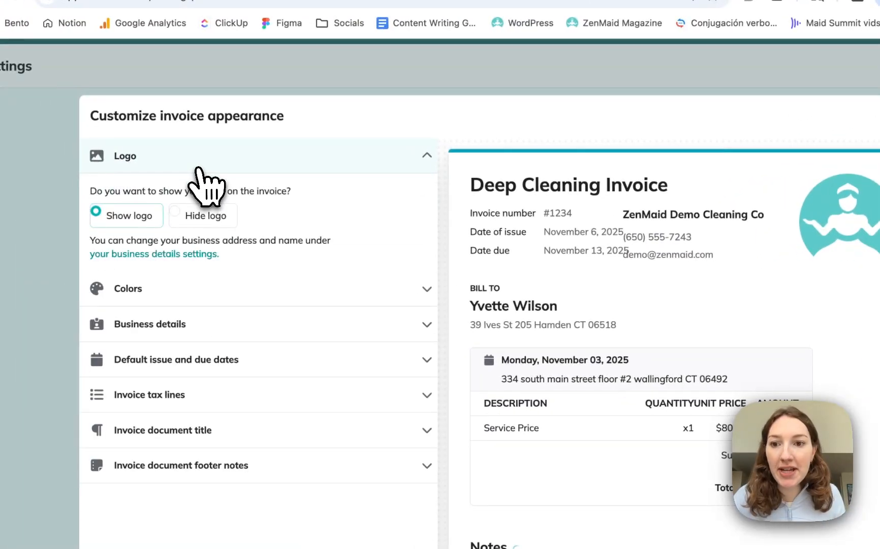
click(210, 216)
click(152, 220)
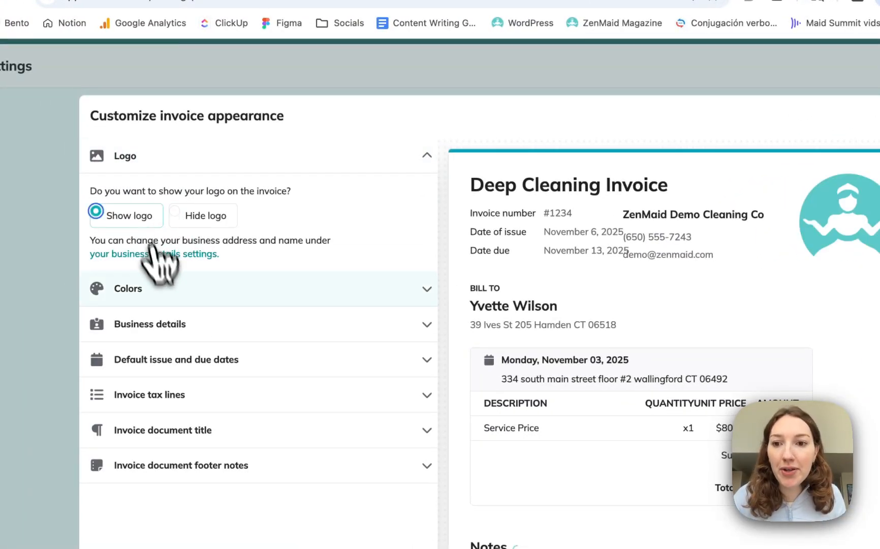
click(161, 292)
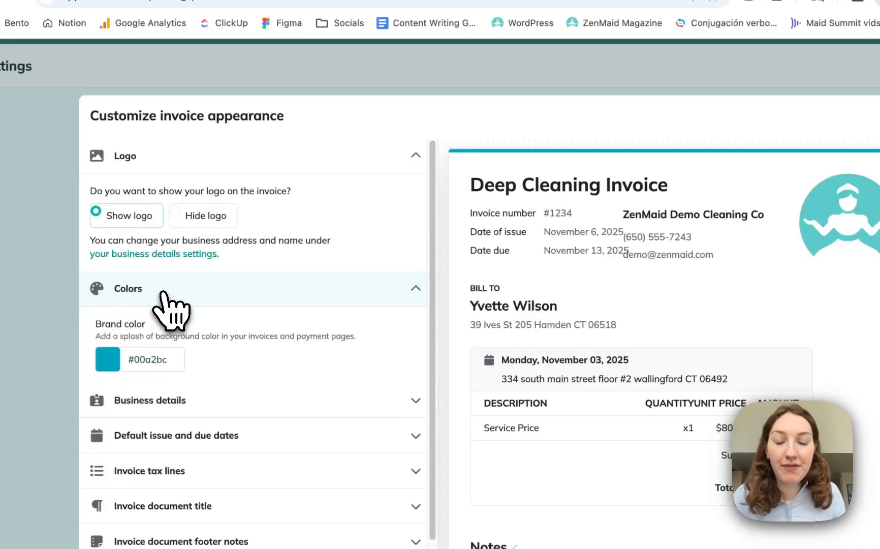
click(166, 292)
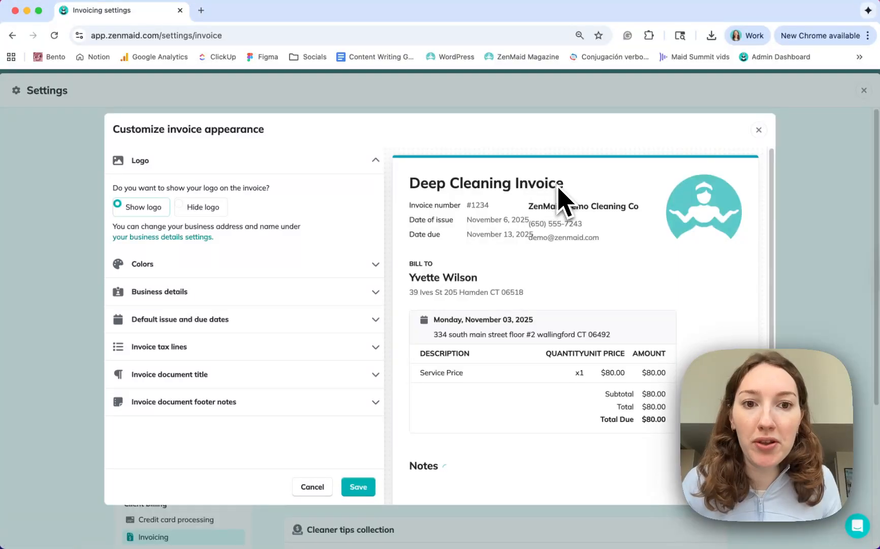
click(759, 130)
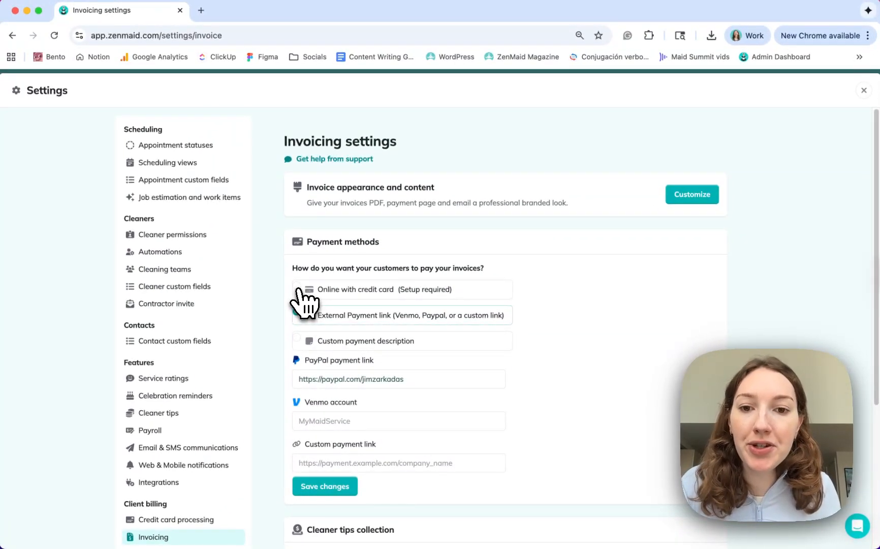
- Try the online credit card payment method for invoices, cancel the processor connection, and review the remaining invoicing settings
click(298, 289)
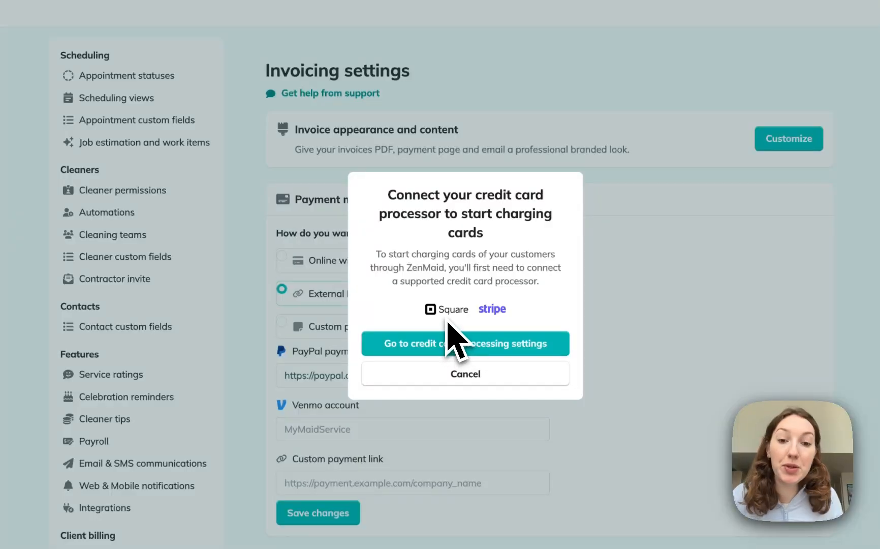
click(501, 374)
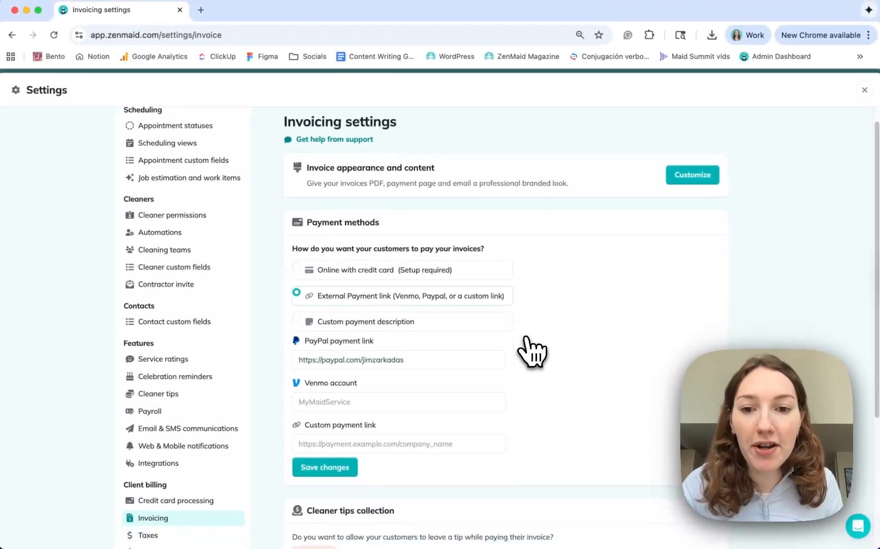
scroll(526, 340, down, 3)
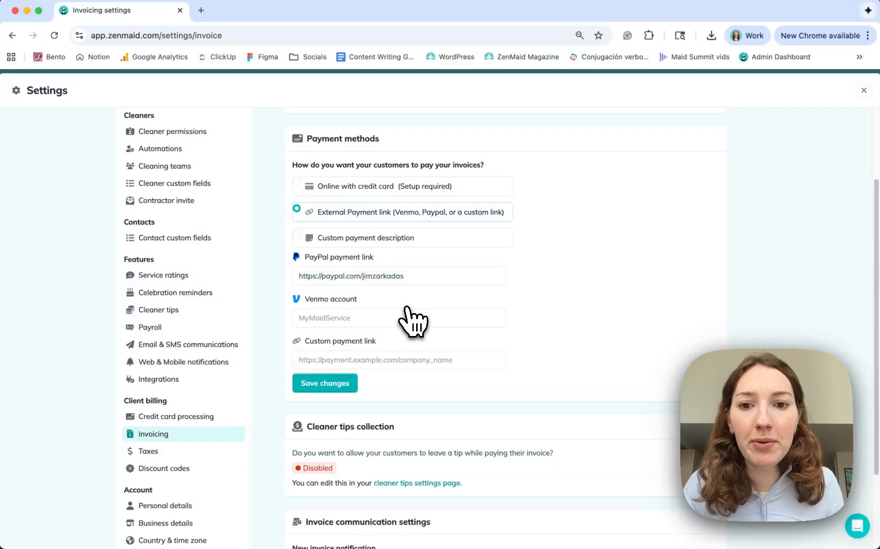
scroll(415, 322, down, 1)
scroll(501, 326, down, 3)
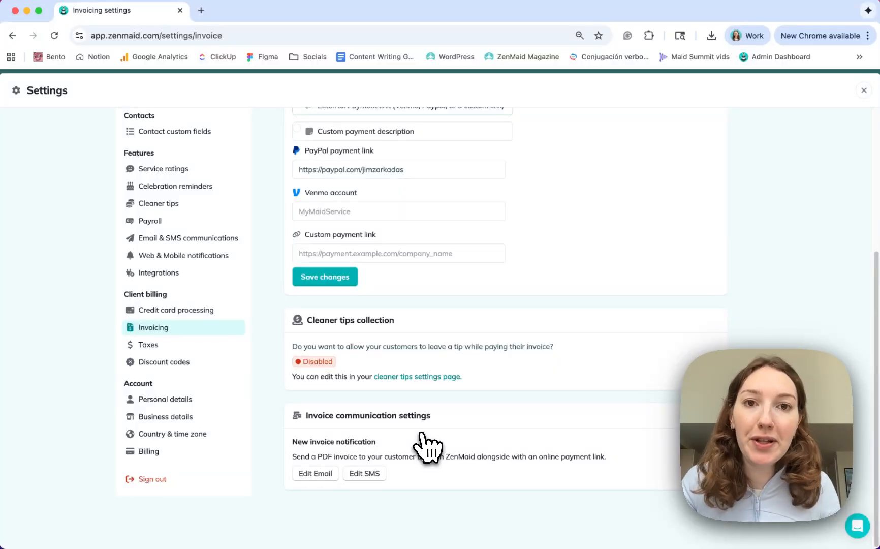
- Open the Email & SMS communications settings and review the notifications for cleaners
scroll(285, 371, up, 3)
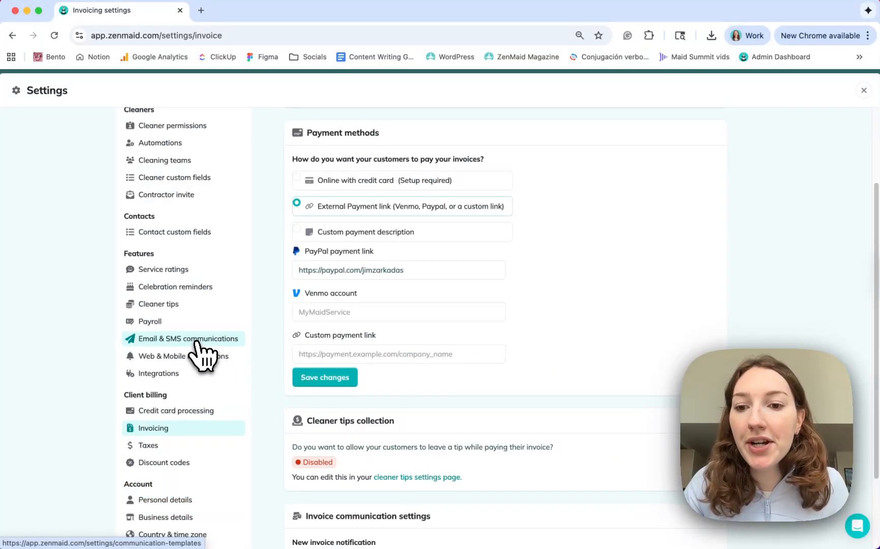
click(197, 341)
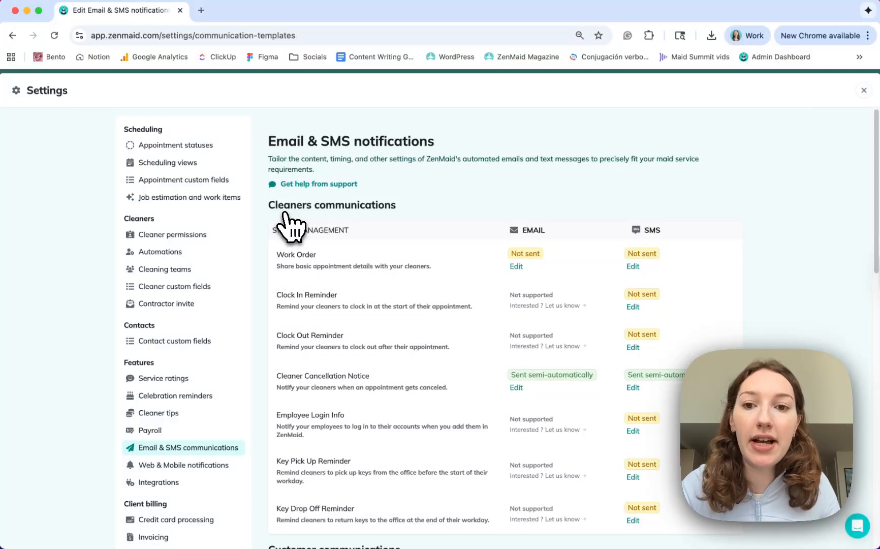
scroll(355, 249, down, 1)
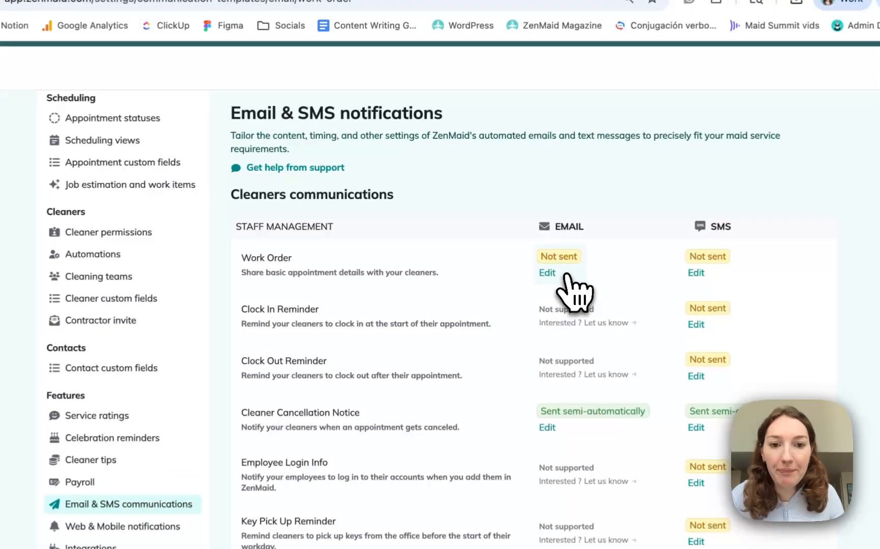
- Open the cleaners' Work Order email template, examine its send timing and body, keep timing at Never, and close it without saving
click(517, 251)
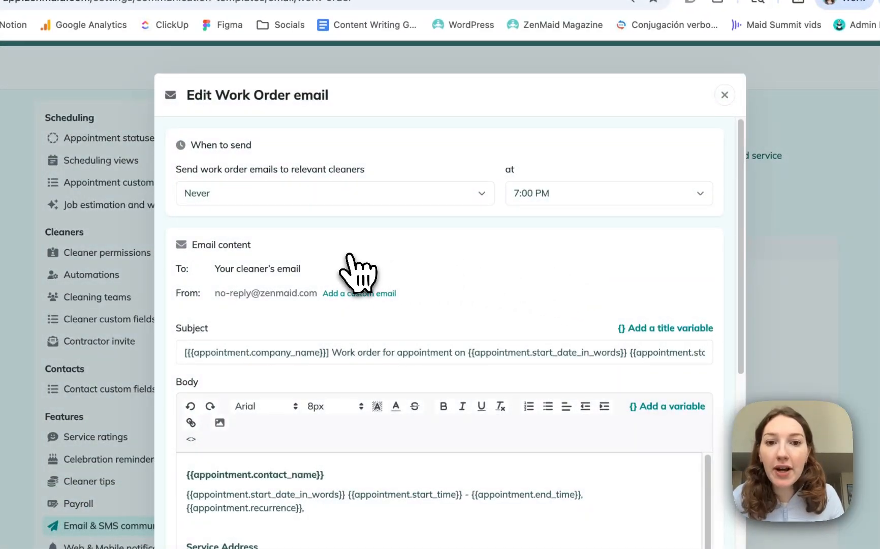
click(238, 197)
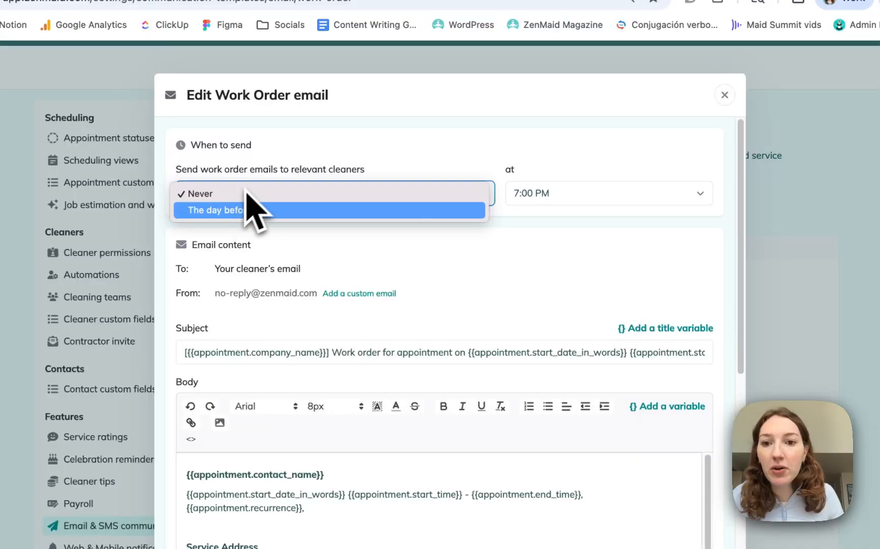
click(251, 194)
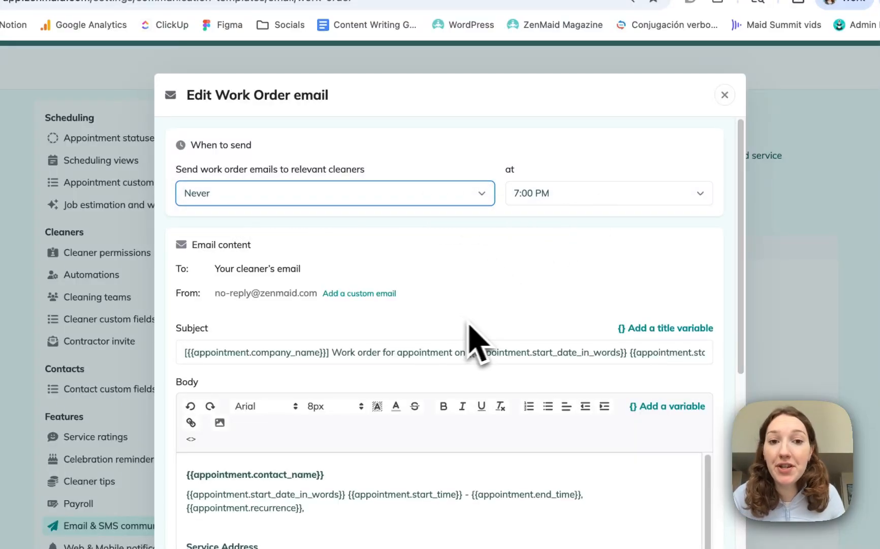
scroll(575, 326, down, 3)
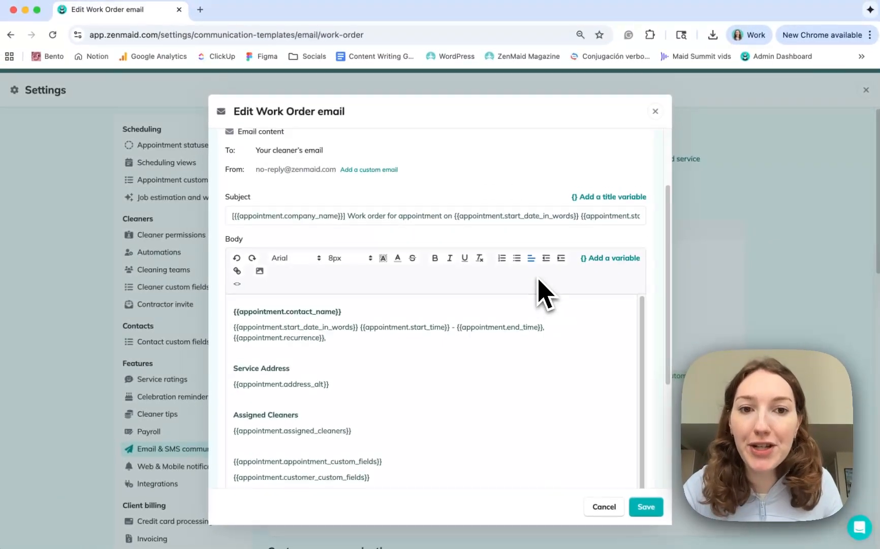
scroll(538, 280, down, 1)
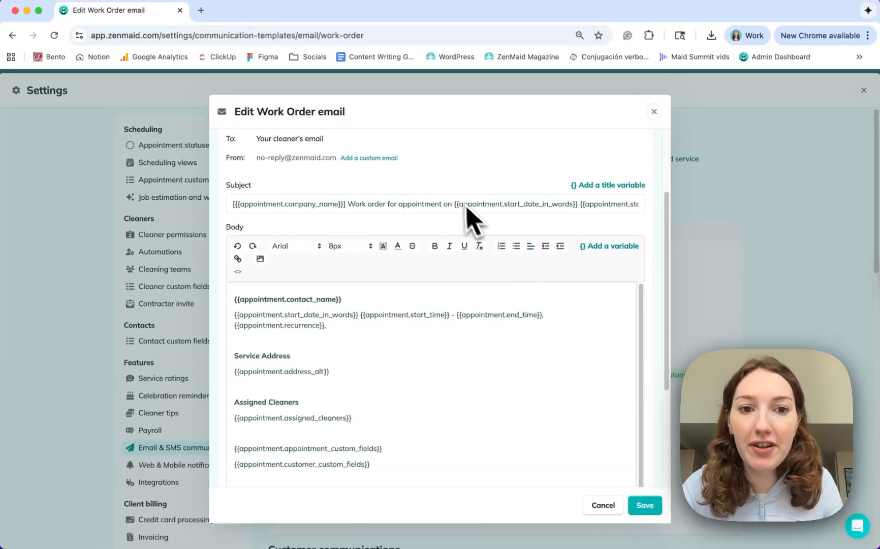
scroll(417, 223, down, 4)
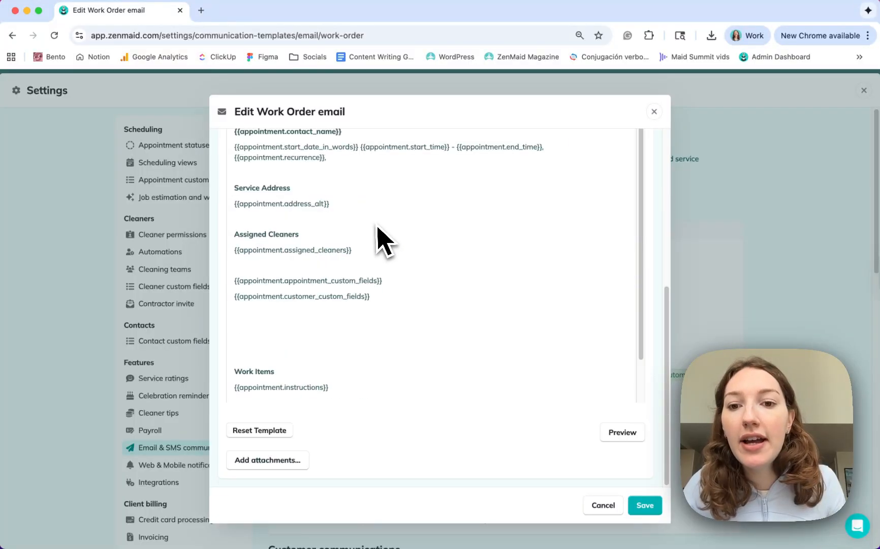
scroll(315, 214, up, 1)
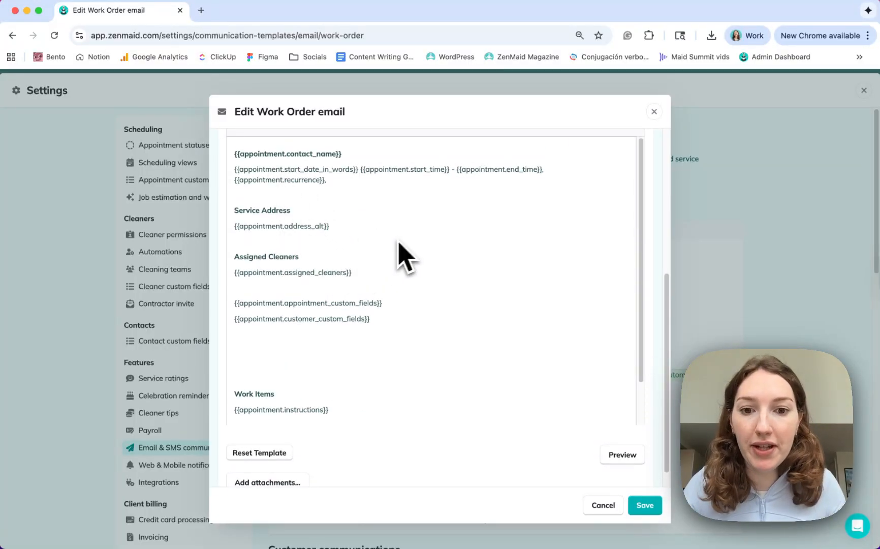
click(654, 111)
- Open the Appointment Confirmation email template under customer communications and review its prompt option, subject and body
scroll(472, 264, down, 3)
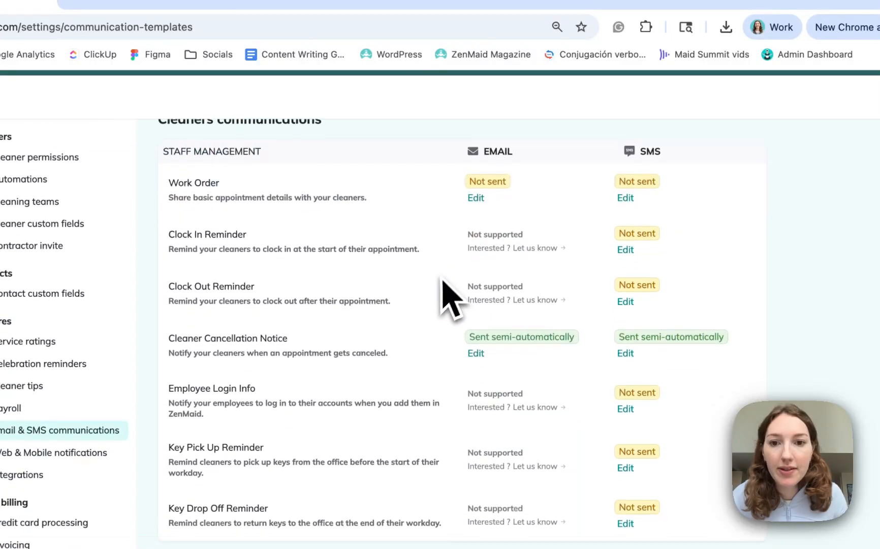
scroll(447, 297, down, 6)
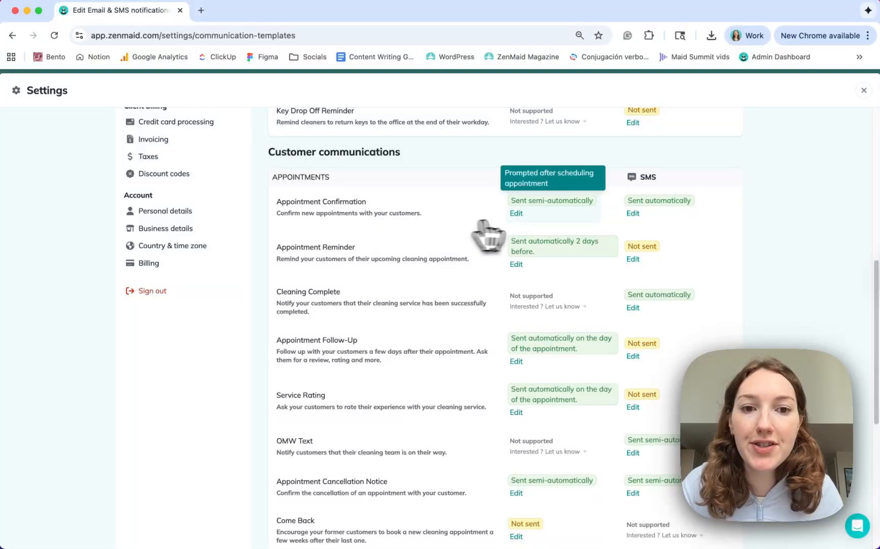
click(543, 205)
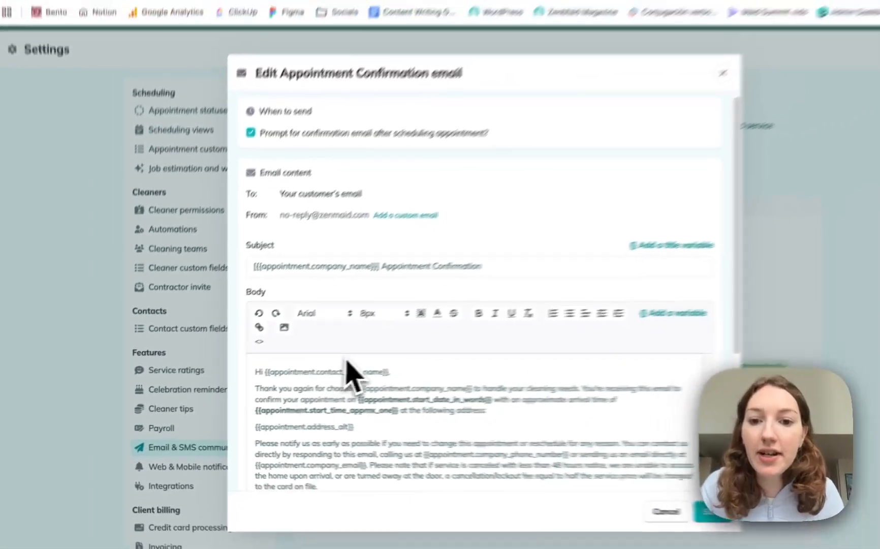
scroll(381, 404, down, 5)
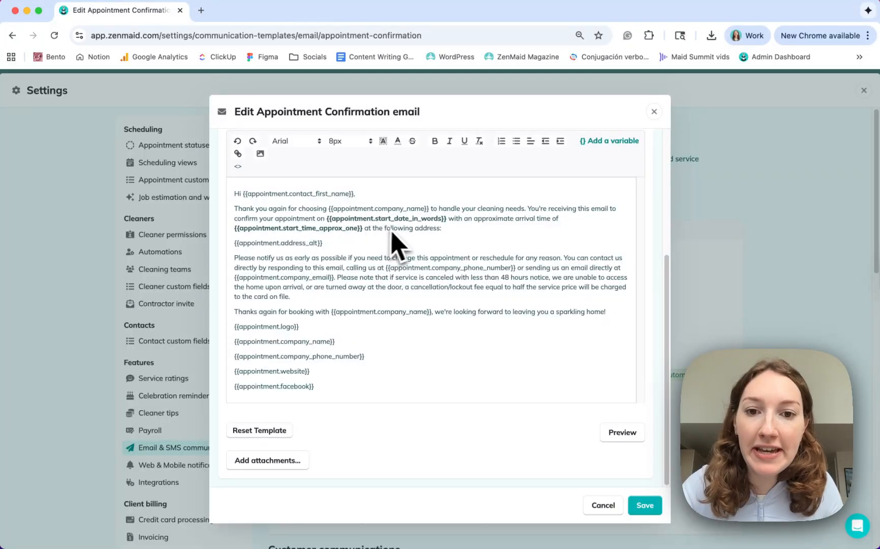
scroll(420, 325, up, 5)
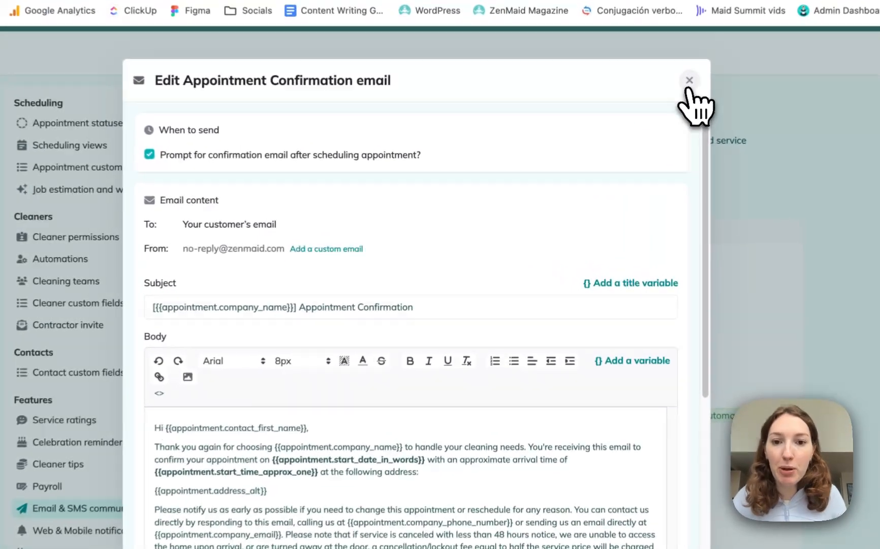
- Close the Appointment Confirmation email template without changes and open the Cleaner permissions settings
click(655, 112)
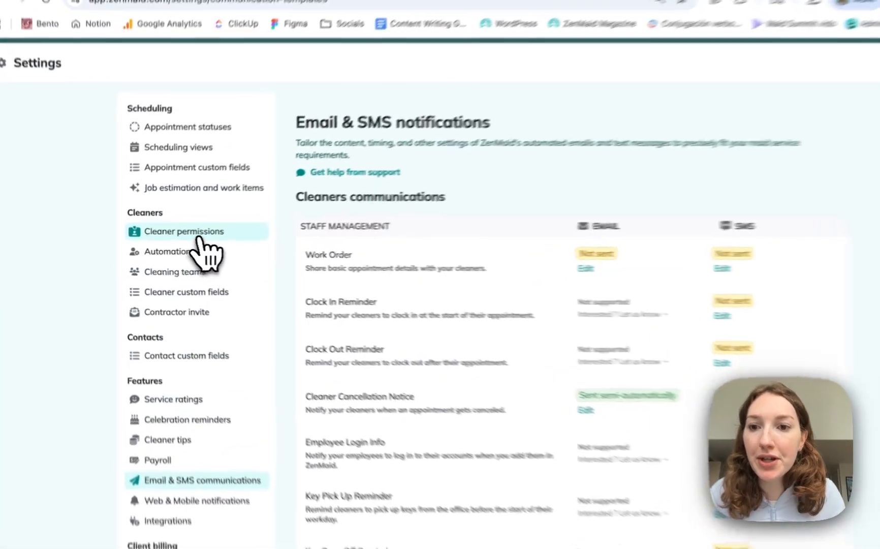
click(190, 236)
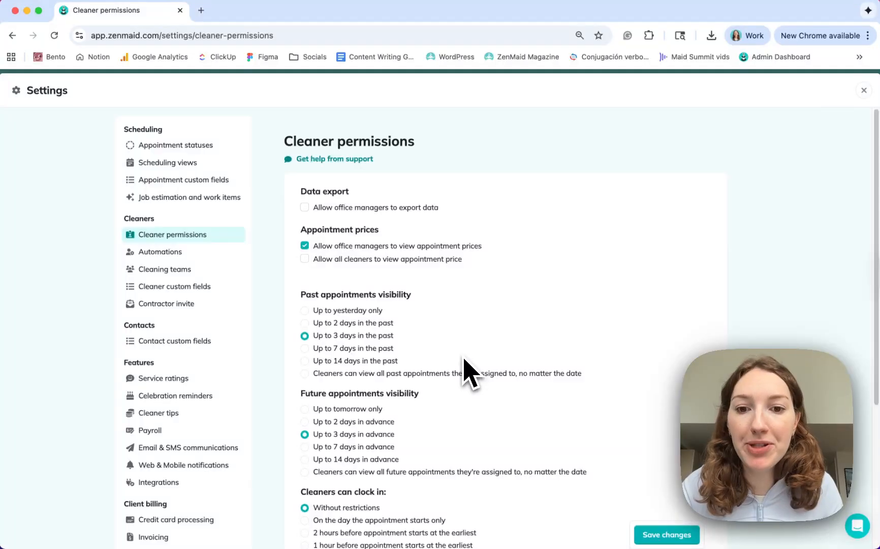
- Try allowing office managers to export data, clear the option again, and review the appointment visibility, clock-in, report and customer information permissions
click(358, 208)
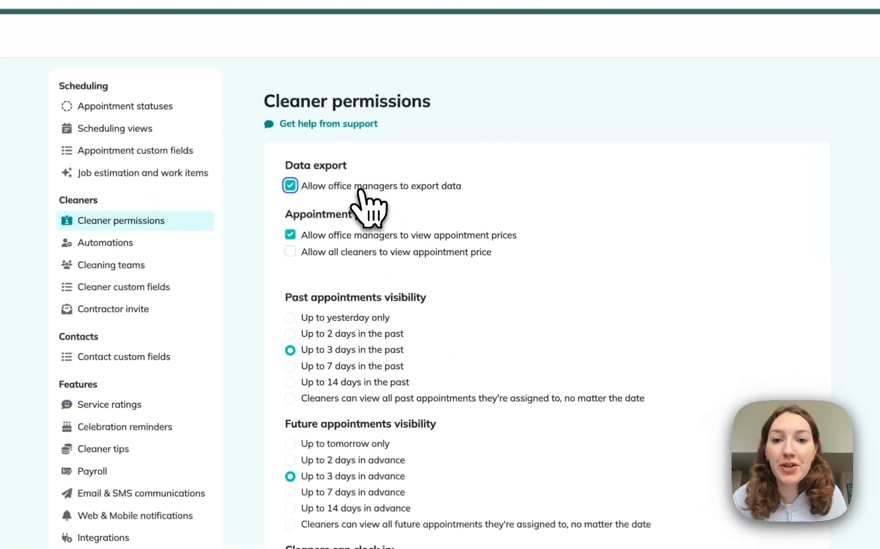
click(407, 189)
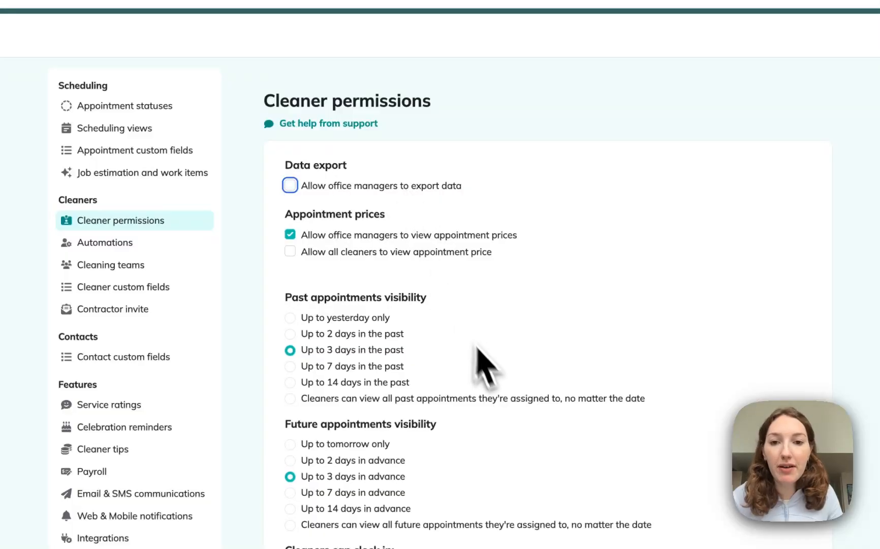
scroll(488, 376, down, 4)
scroll(503, 375, down, 2)
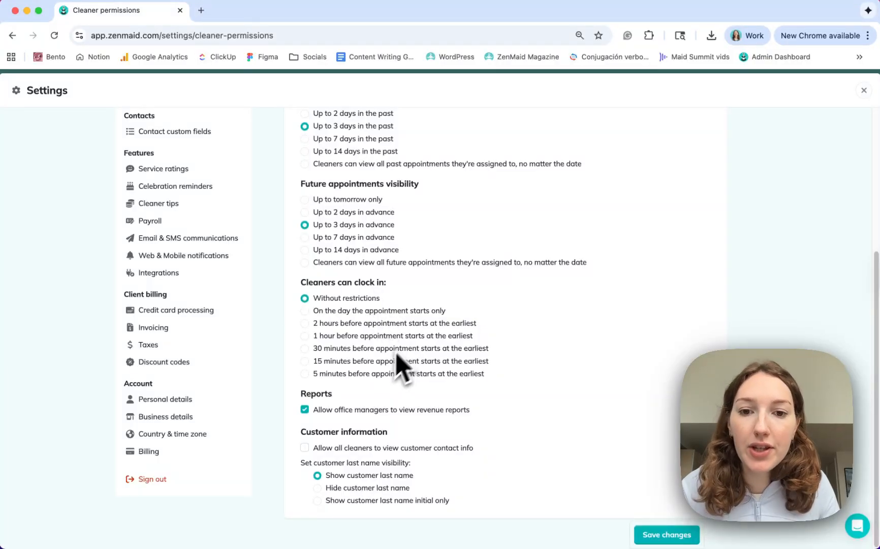
scroll(414, 295, up, 5)
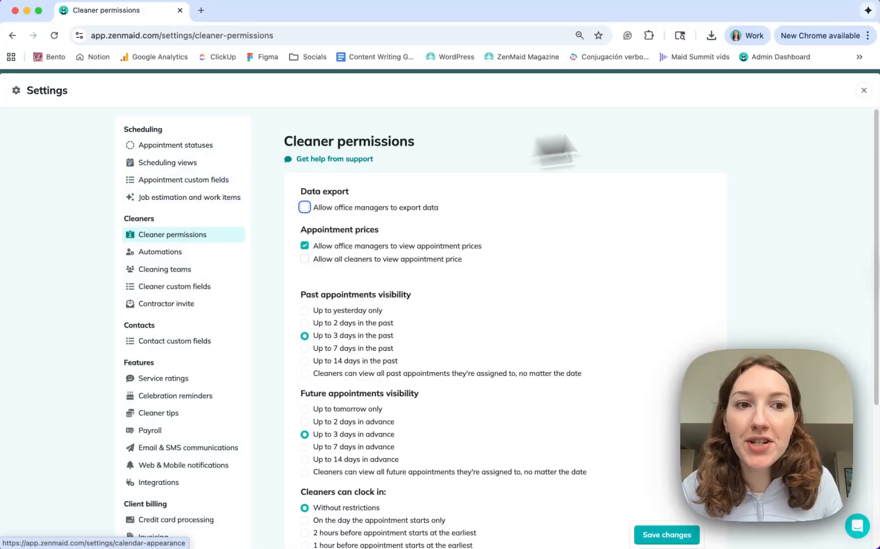
- Close the settings and open the appointments calendar
click(865, 90)
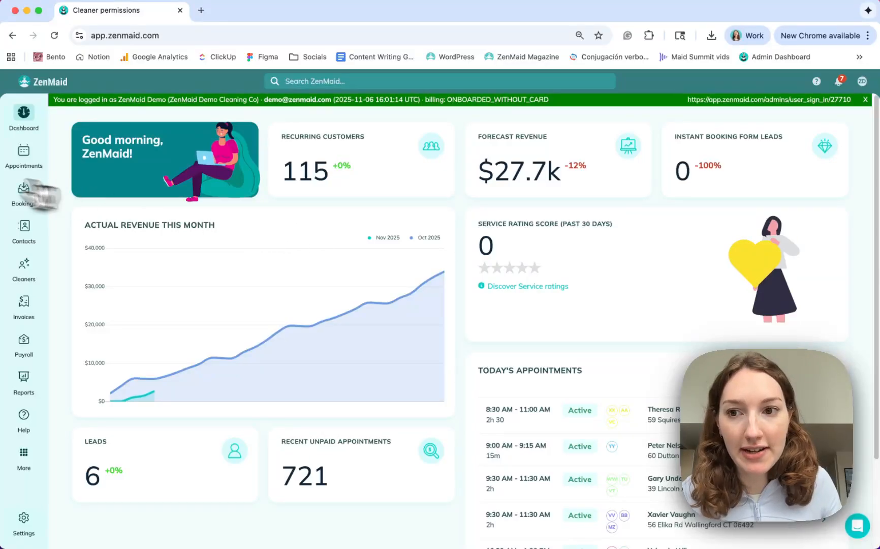
mouse_move(36, 168)
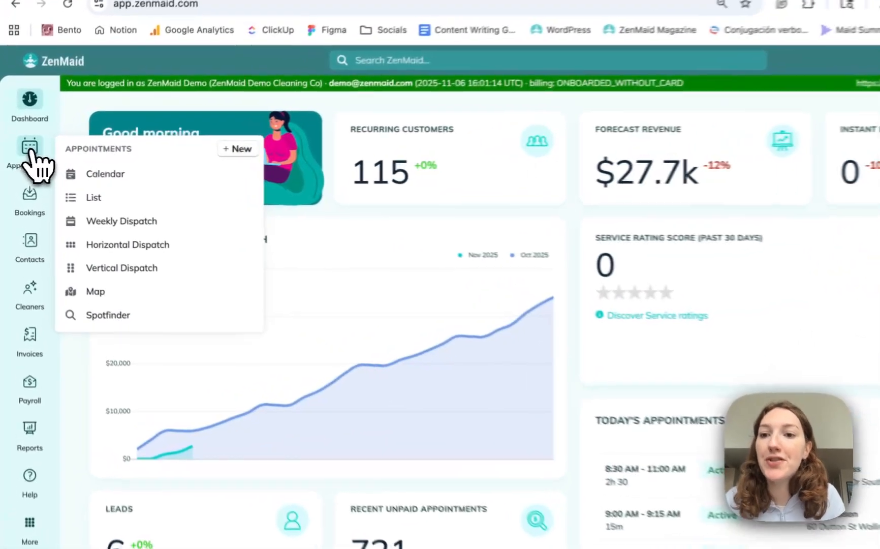
click(26, 155)
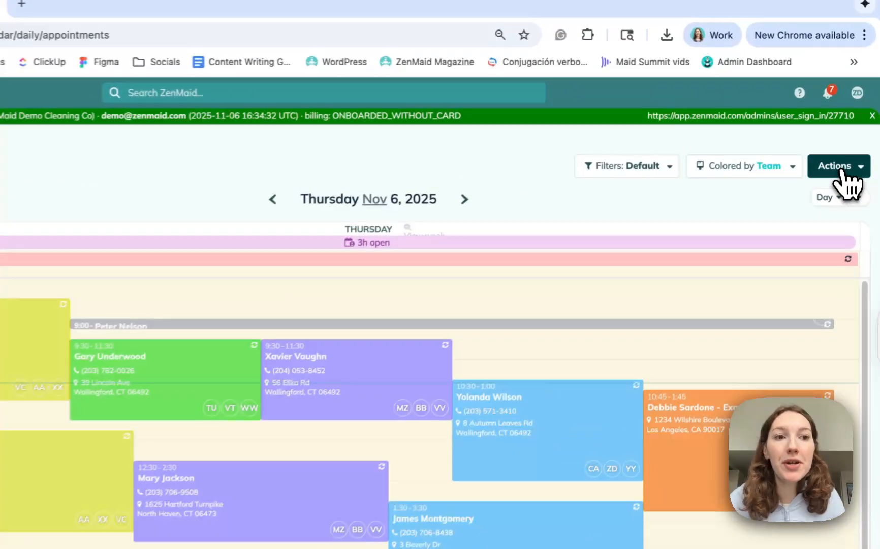
- Start a new appointment from the calendar and open the form for adding a new contact to it
click(846, 141)
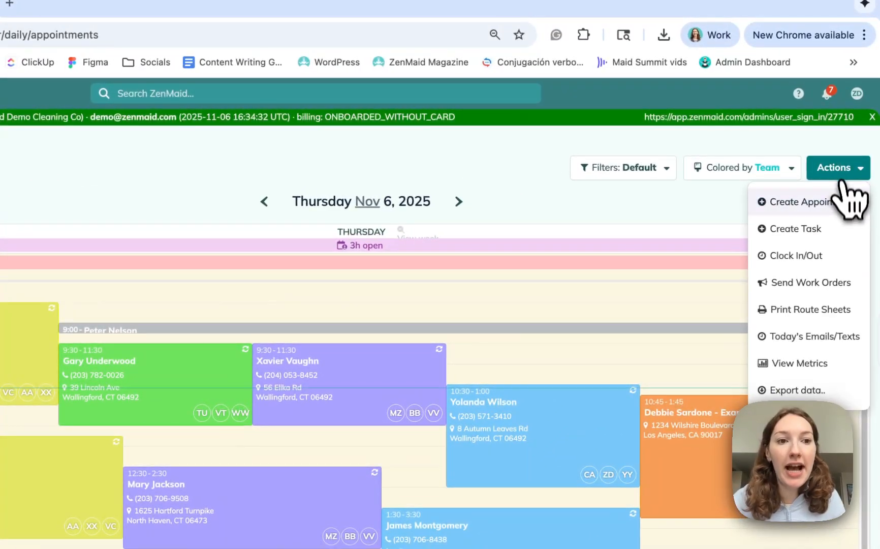
click(854, 166)
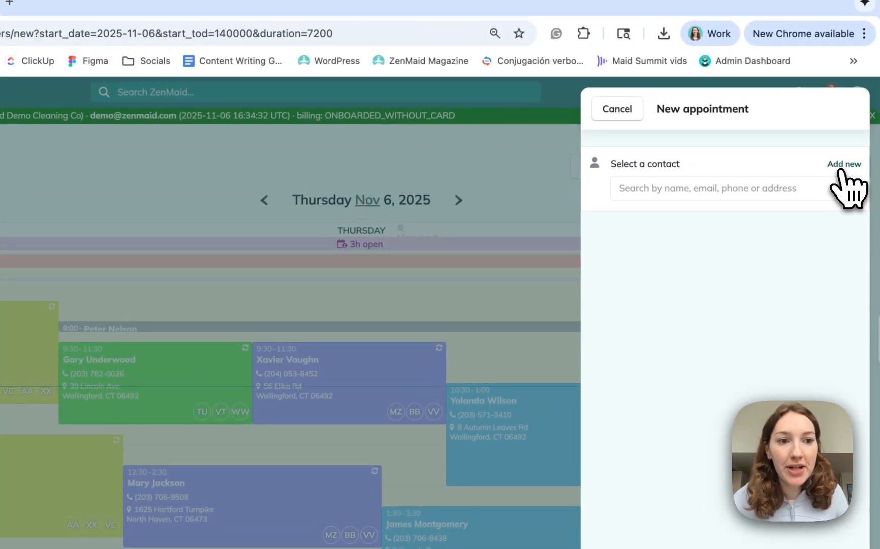
click(852, 137)
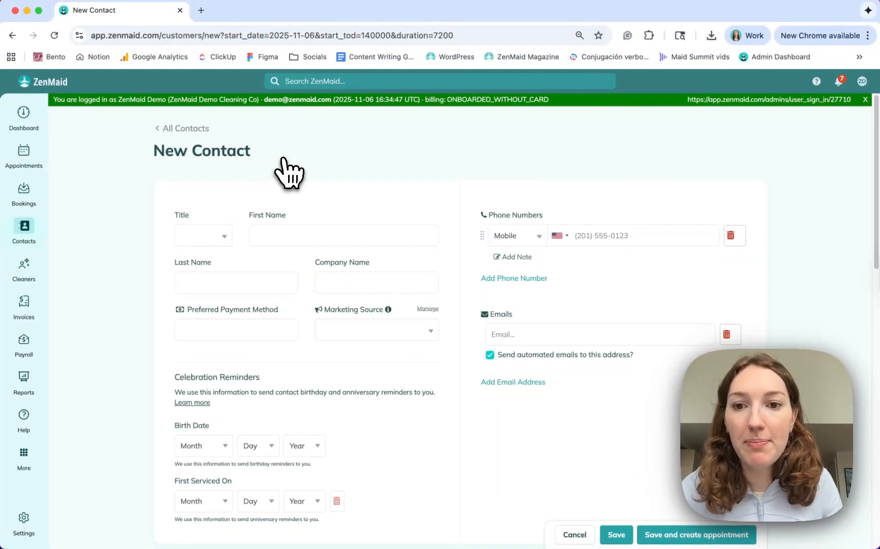
- Review the New Contact form's name, payment, celebration reminder, phone number and email fields
scroll(418, 300, down, 2)
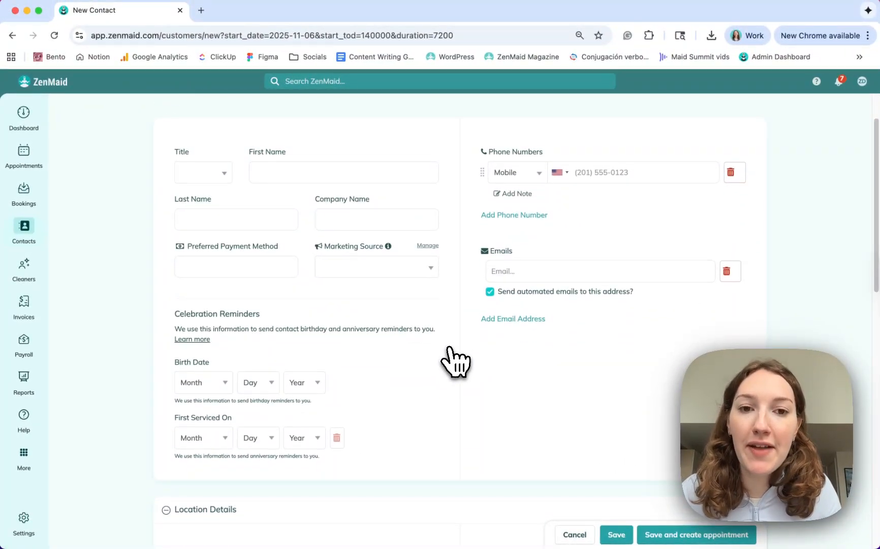
scroll(456, 359, up, 2)
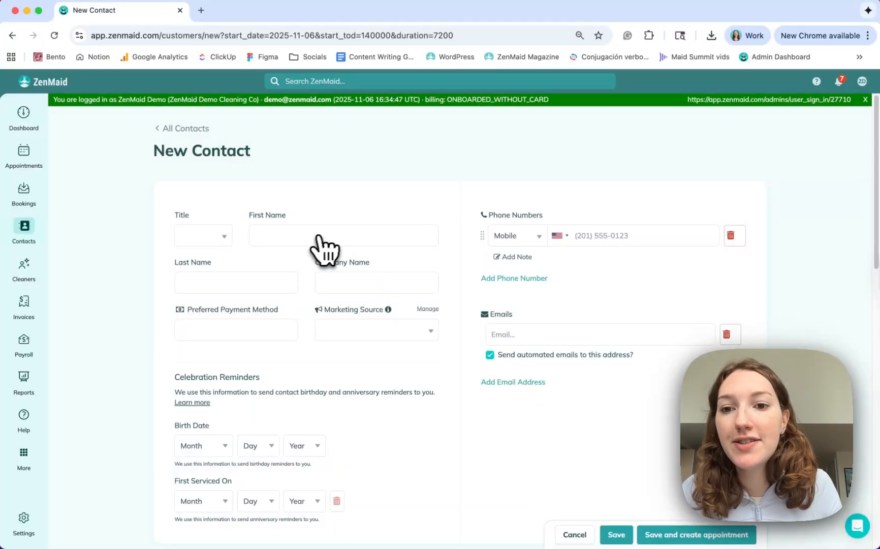
scroll(329, 359, down, 2)
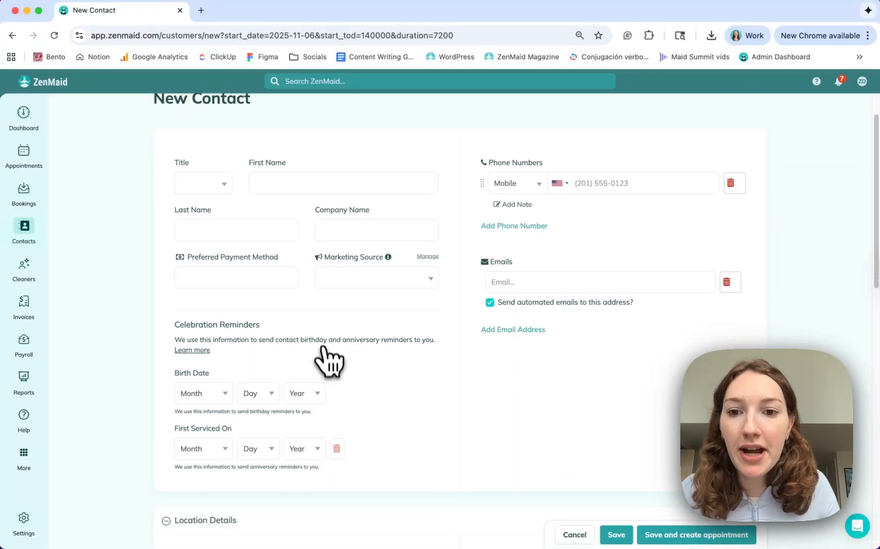
scroll(285, 325, up, 2)
scroll(386, 330, down, 1)
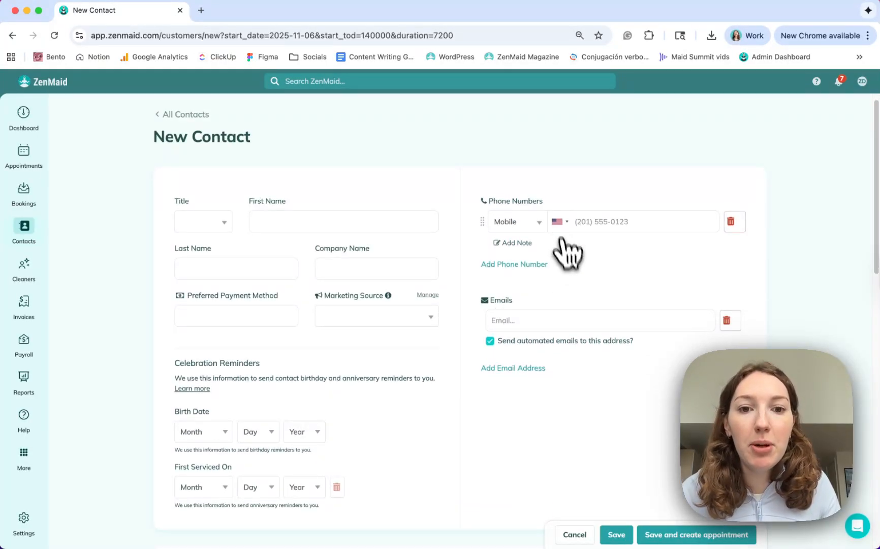
- Review the new contact's Location Details, Notes & Other Information and customer history fields, and return to All Contacts without saving
scroll(546, 350, down, 8)
scroll(547, 350, down, 10)
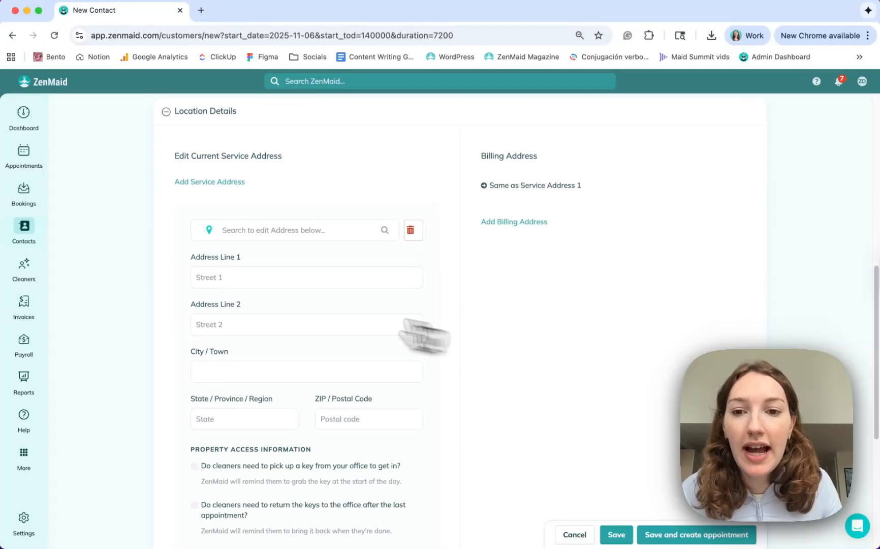
click(409, 315)
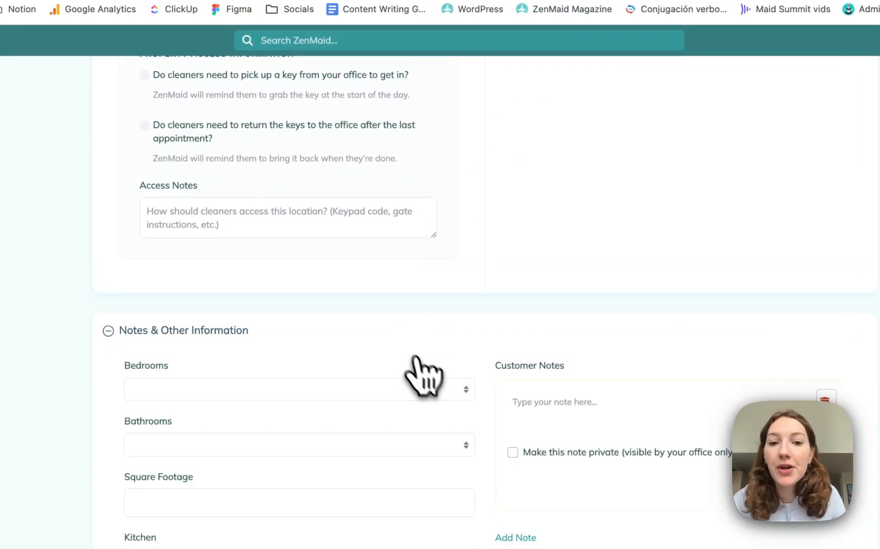
scroll(447, 353, down, 3)
scroll(482, 386, down, 1)
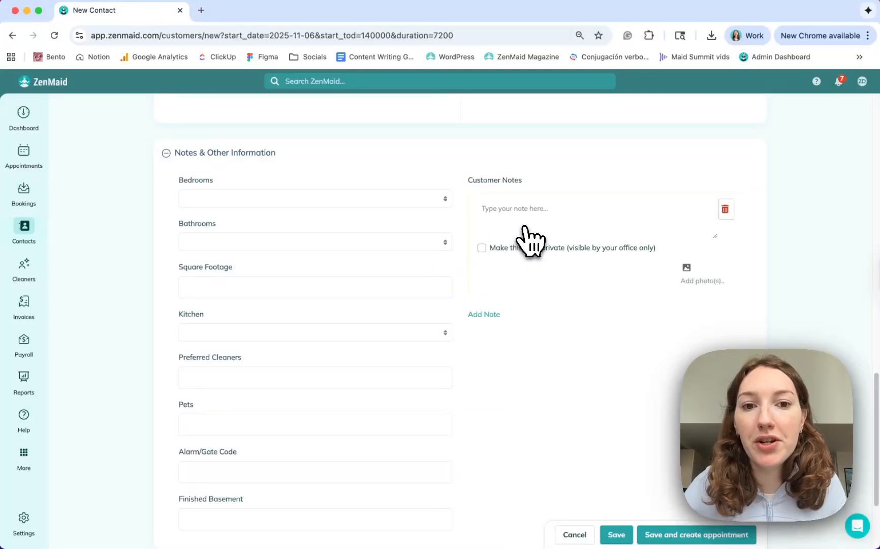
scroll(548, 336, down, 1)
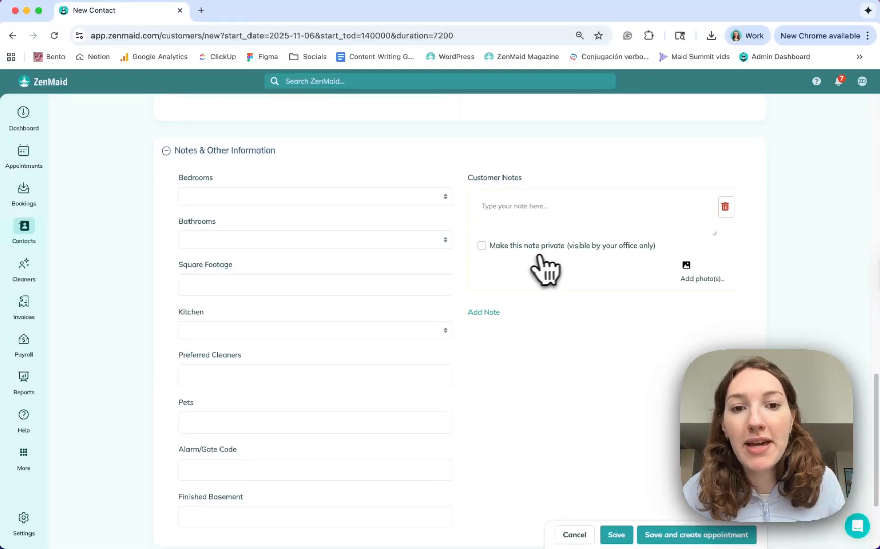
scroll(556, 356, down, 5)
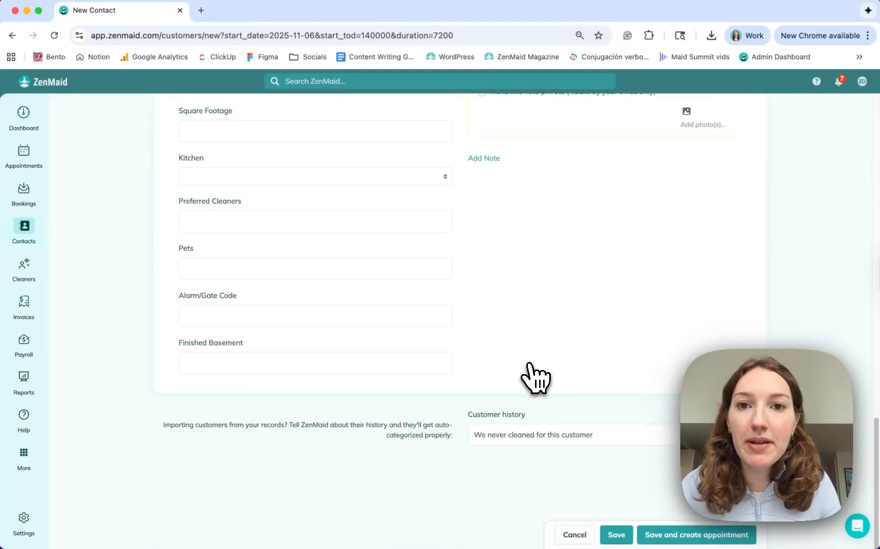
scroll(565, 406, up, 20)
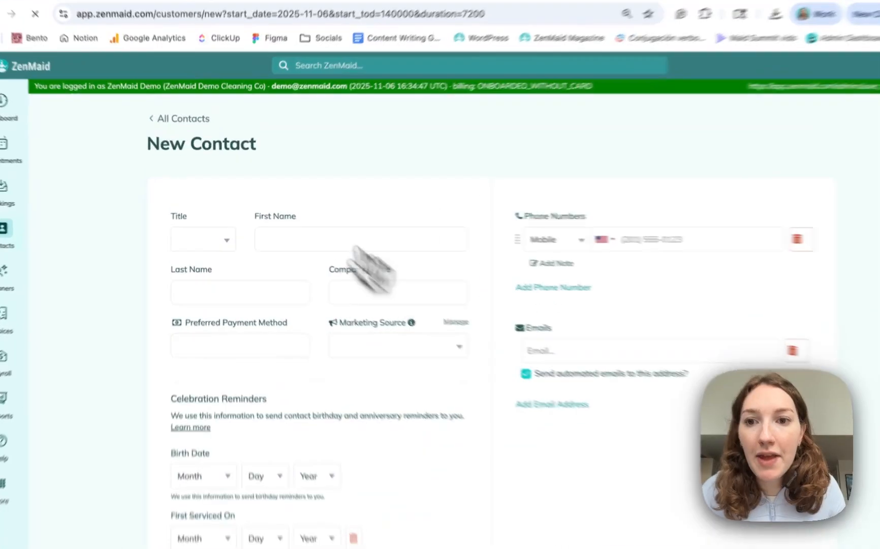
click(185, 130)
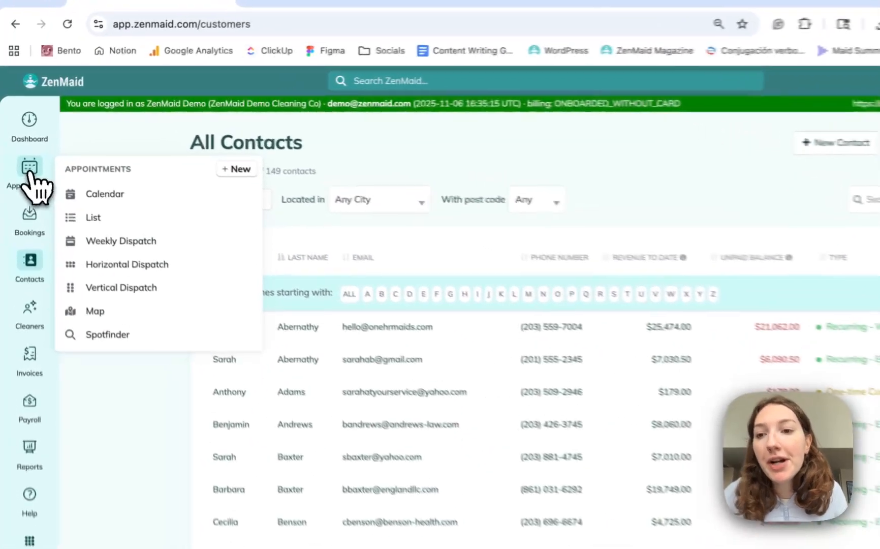
- Start a new appointment from the calendar and select an existing customer by searching for the first name
click(26, 165)
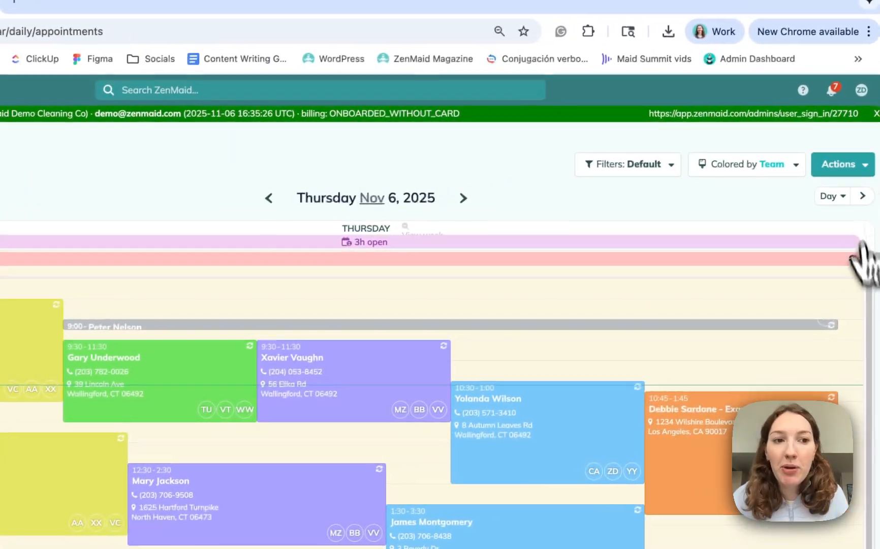
click(844, 170)
click(838, 199)
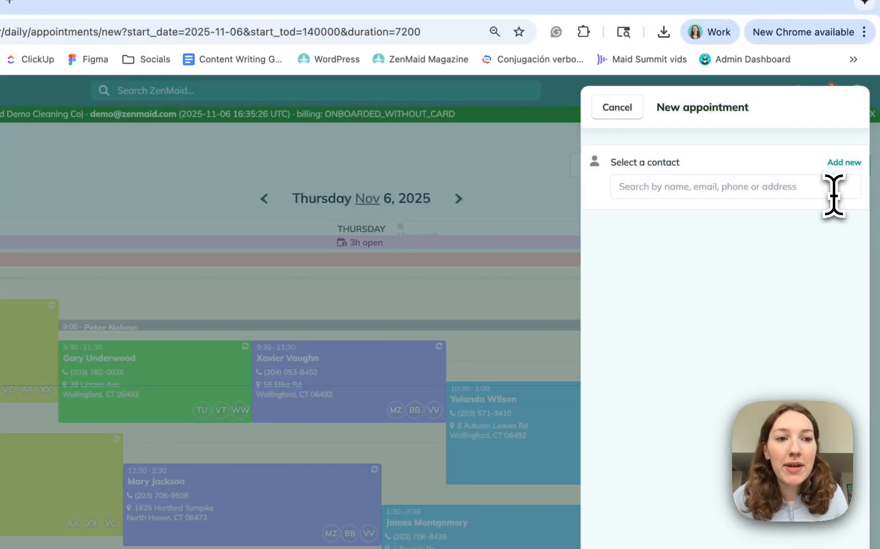
click(806, 194)
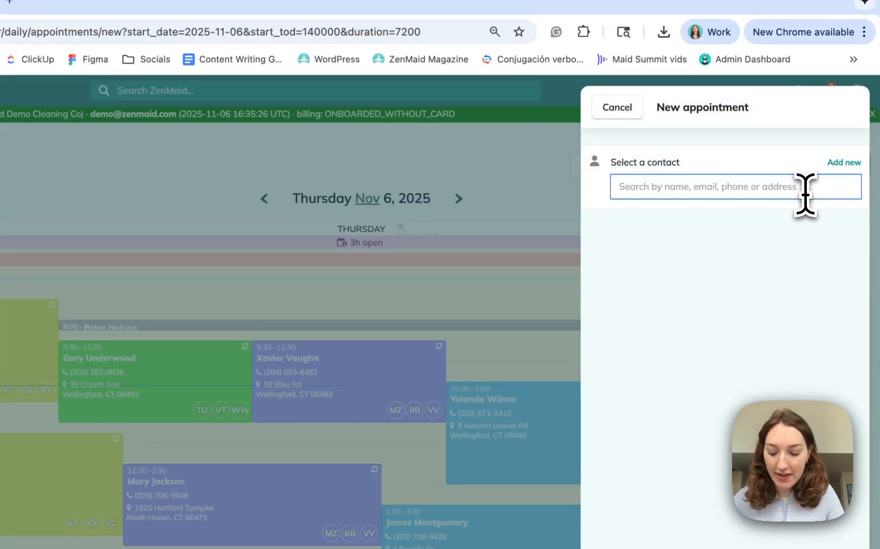
text(ryan)
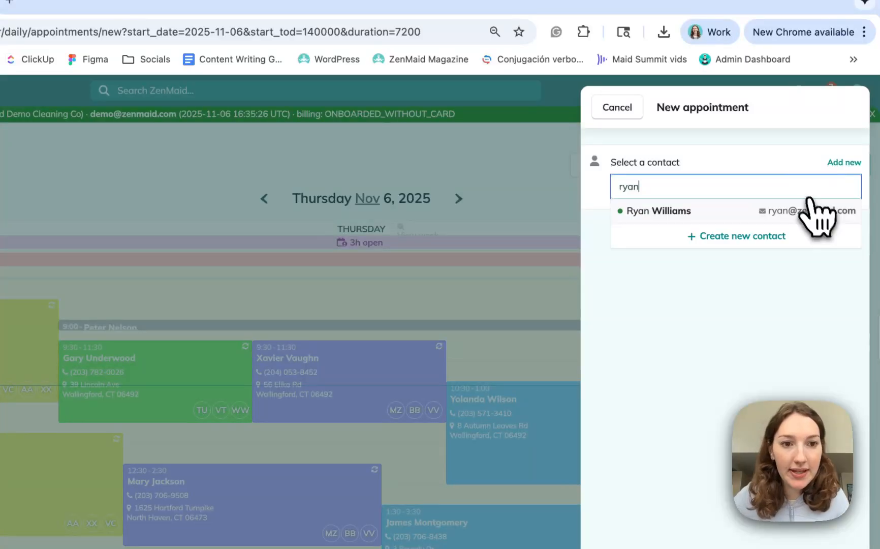
click(727, 214)
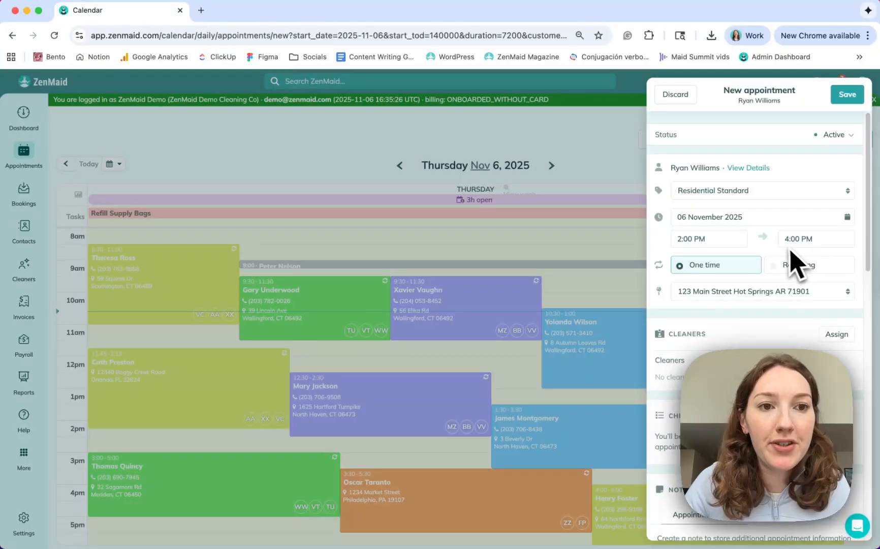
- Check the service type choices, keep Residential Standard, and review the appointment's date, time and recurrence options
click(743, 195)
click(805, 190)
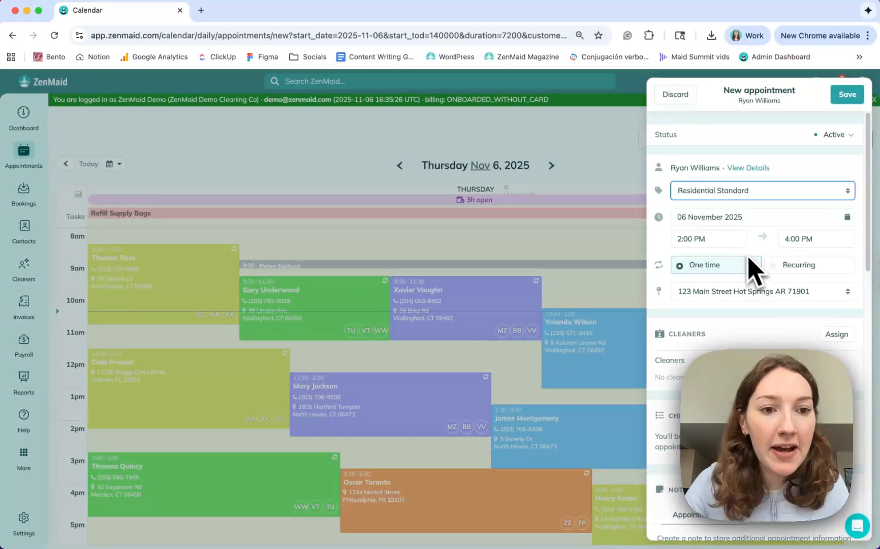
scroll(756, 266, down, 1)
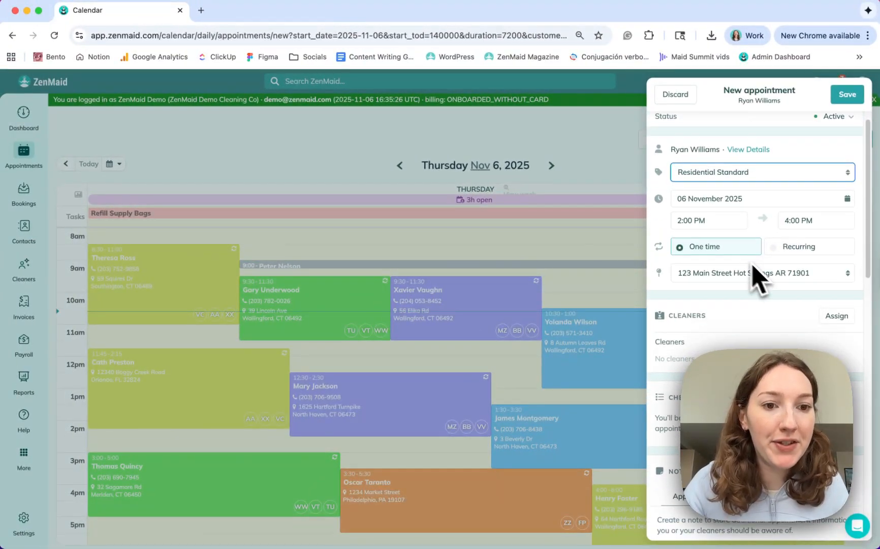
- Open the appointment's cleaner assignment, review the cleaners' availability, and close it without assigning anyone
scroll(765, 269, down, 5)
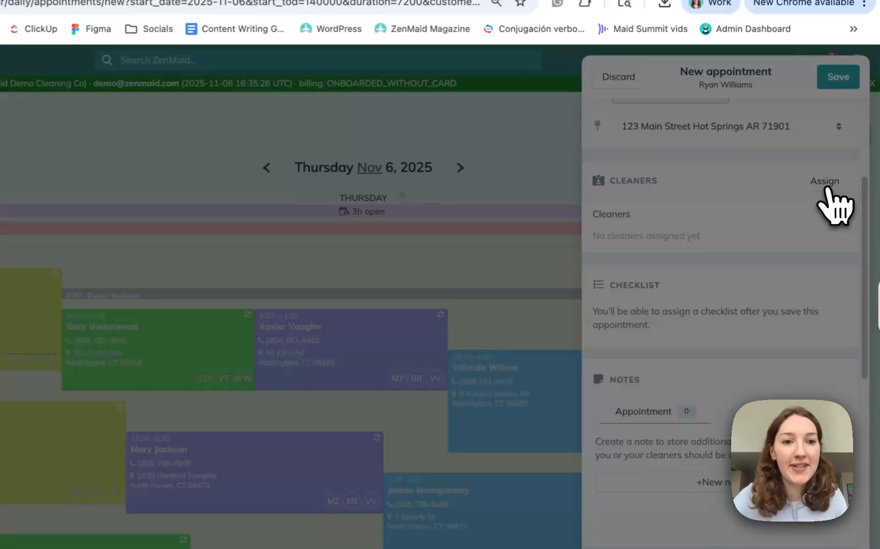
click(826, 184)
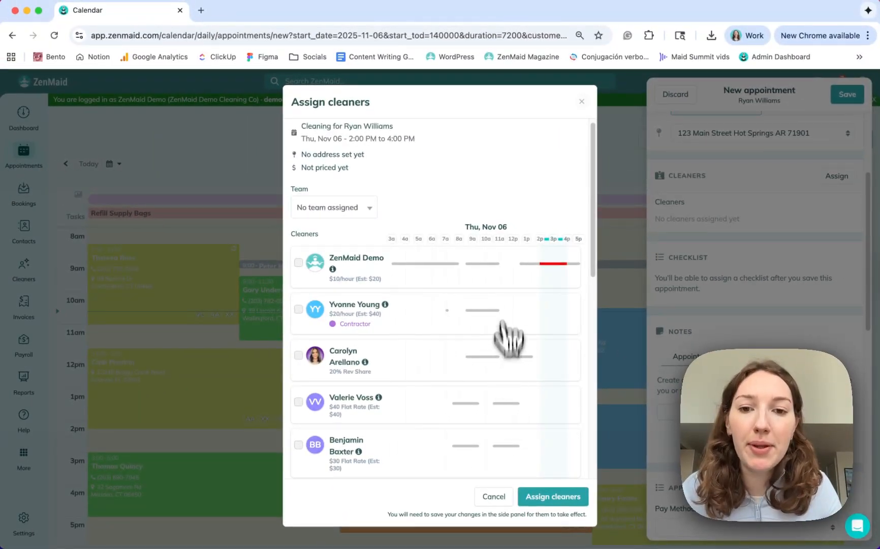
scroll(509, 277, down, 3)
scroll(516, 356, down, 2)
scroll(508, 366, up, 10)
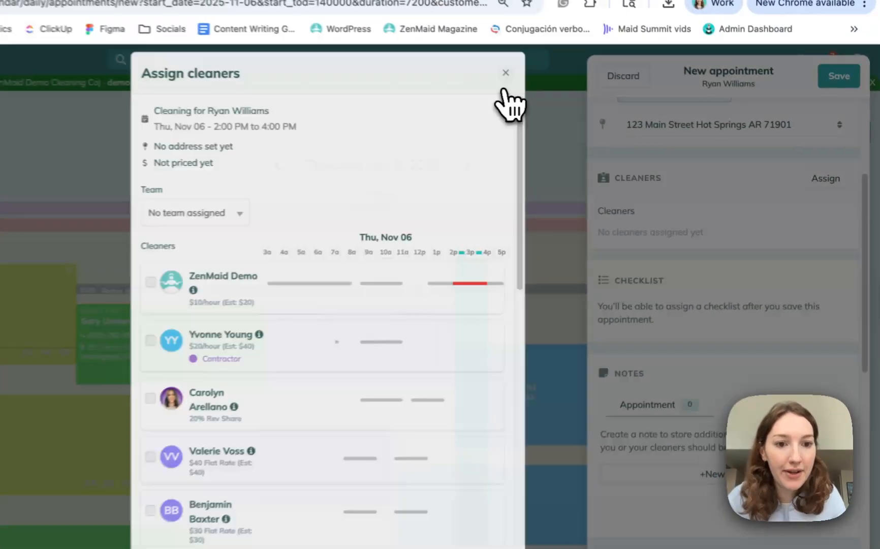
click(504, 89)
- Review the new appointment's checklist, notes, custom fields and work item sections down to billing
scroll(752, 374, down, 3)
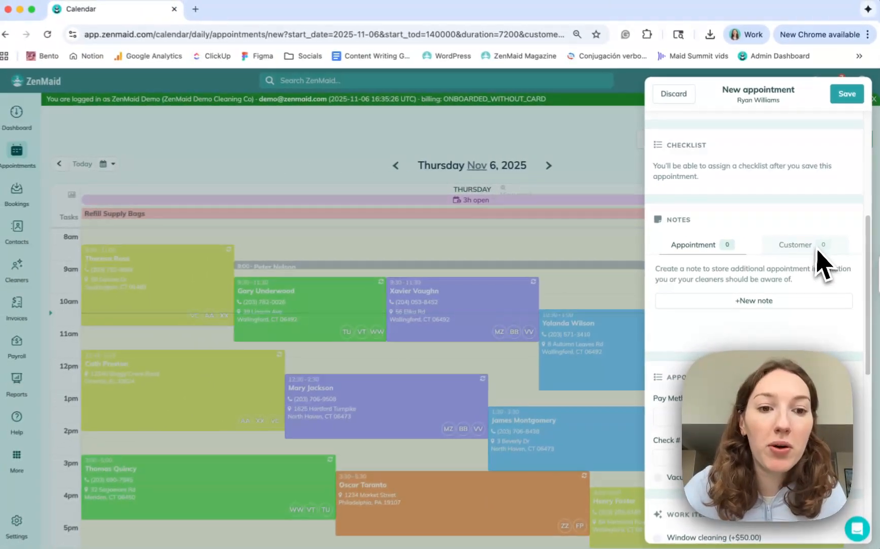
scroll(804, 288, down, 3)
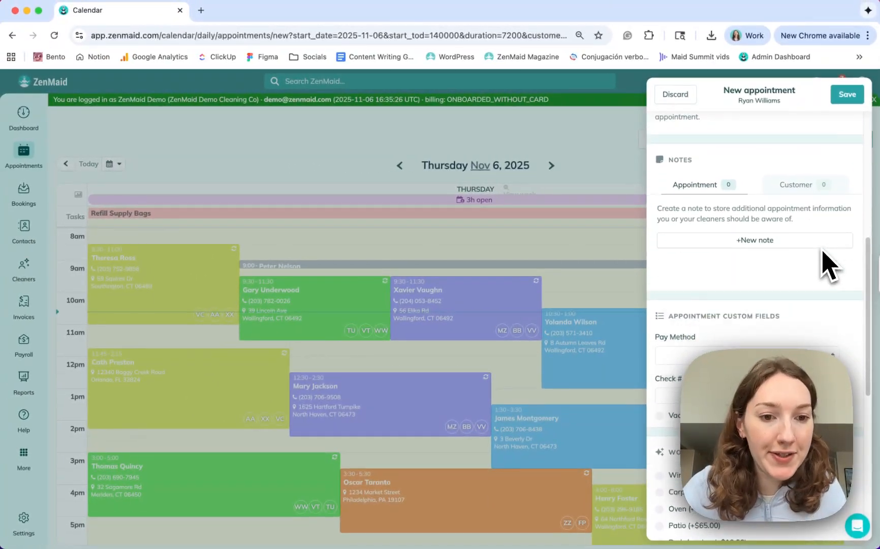
scroll(717, 295, down, 6)
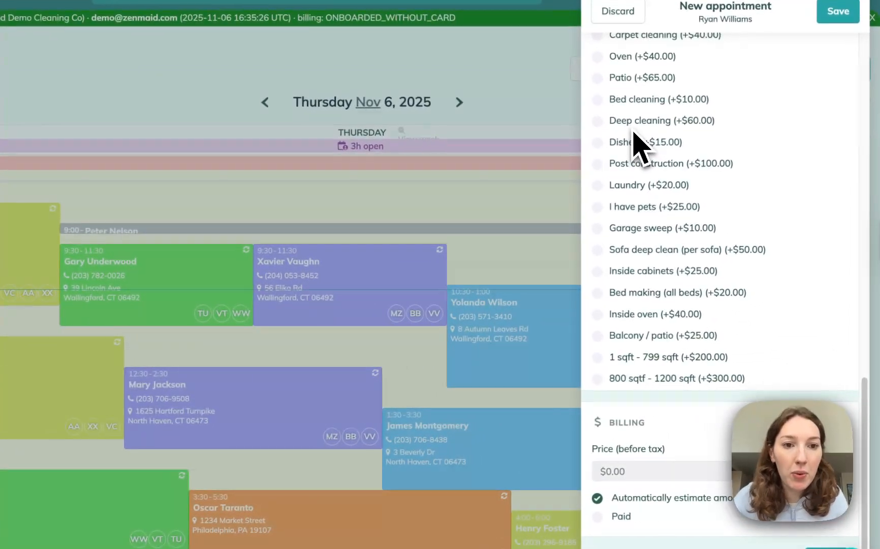
- Try adding the Deep cleaning (+$60.00) work item, clear it again, and discard the new appointment
click(675, 180)
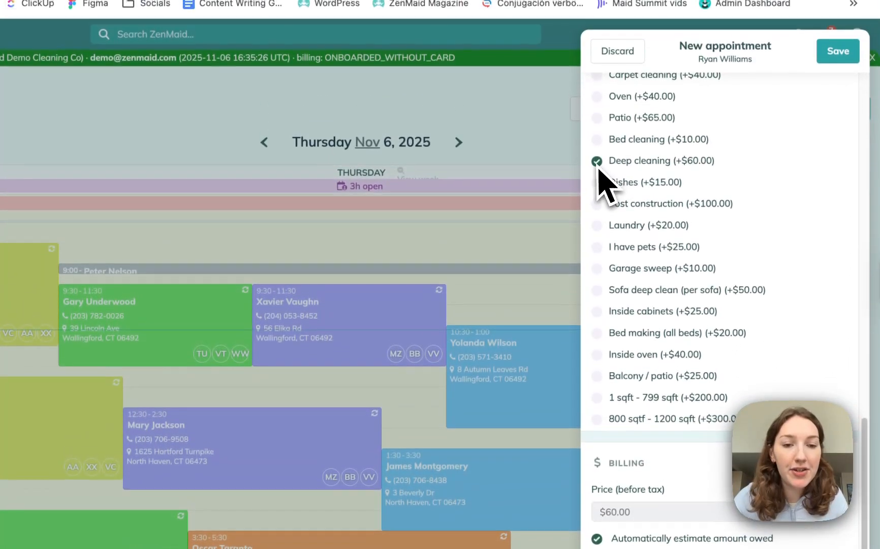
click(597, 112)
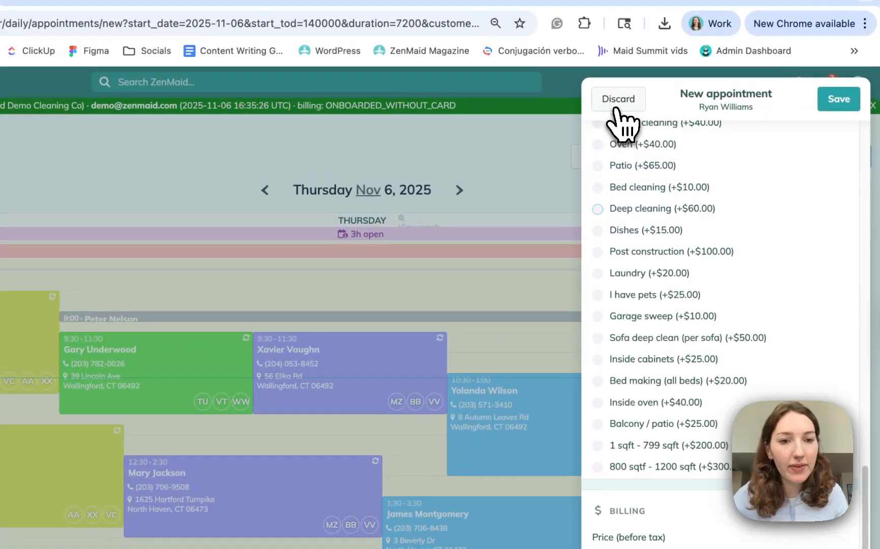
click(616, 54)
click(401, 304)
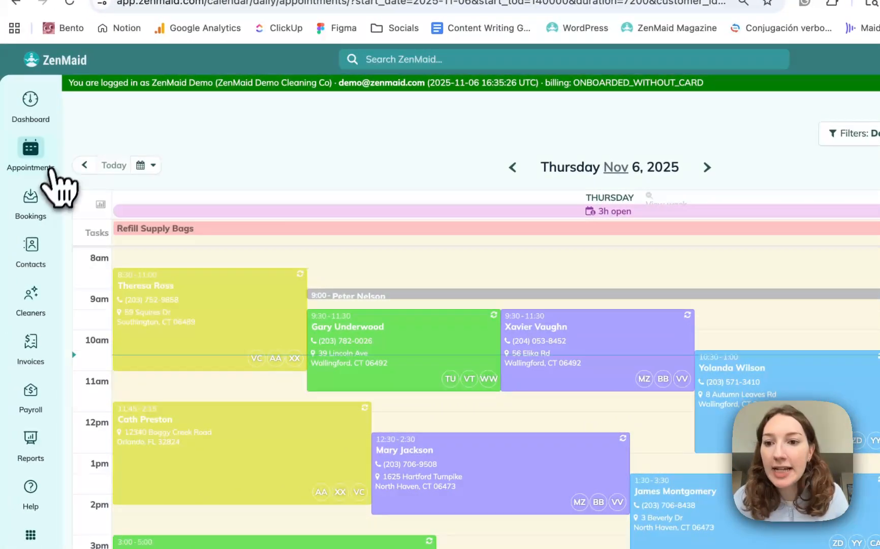
- Go to the list of all cleaners and start creating a new cleaner
mouse_move(30, 307)
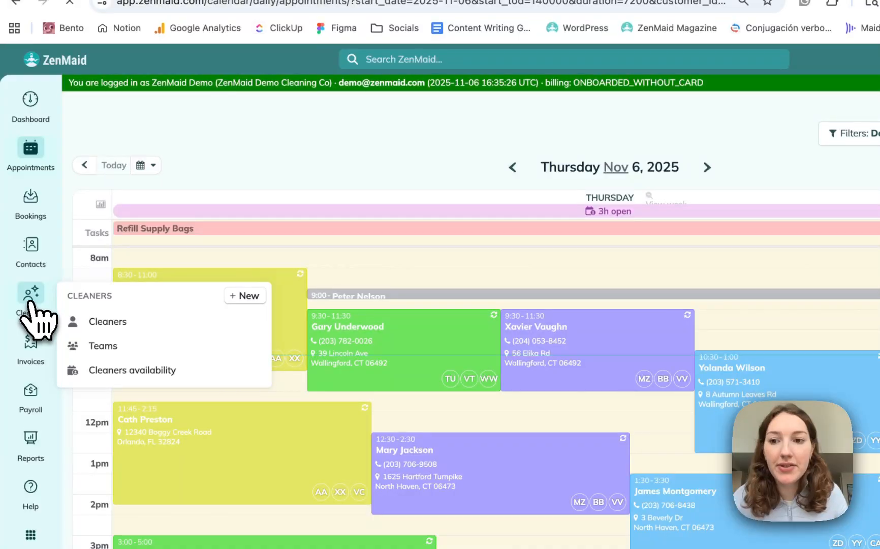
click(81, 321)
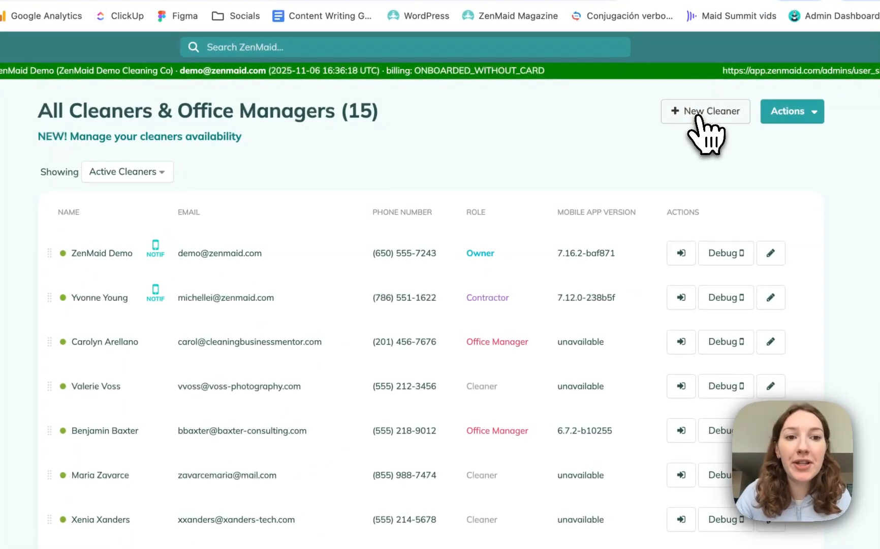
click(699, 115)
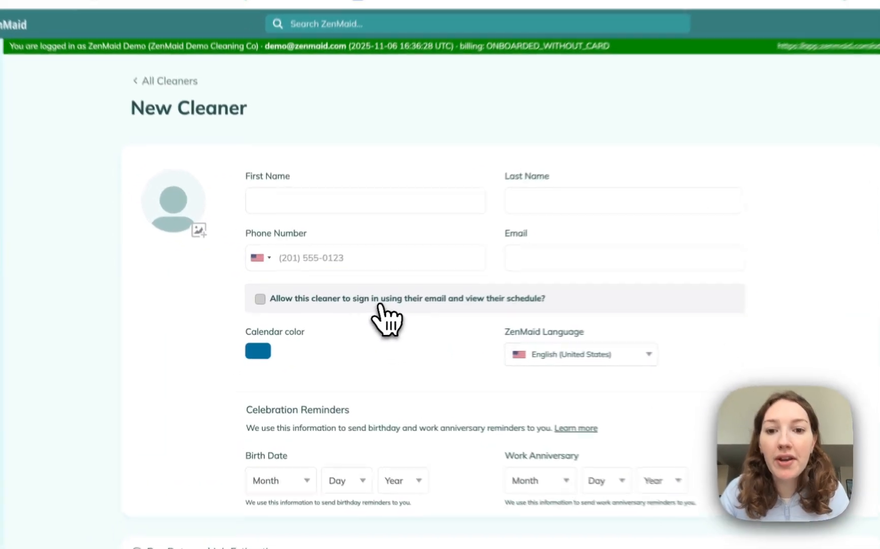
- Allow the new cleaner to sign in, review the password, role and time-logging options, and disable sign-in again
click(360, 313)
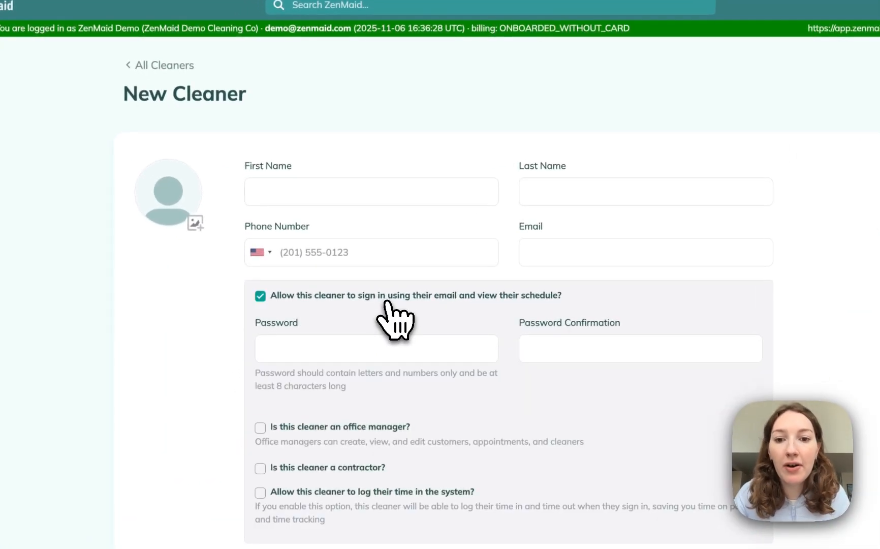
scroll(363, 318, down, 1)
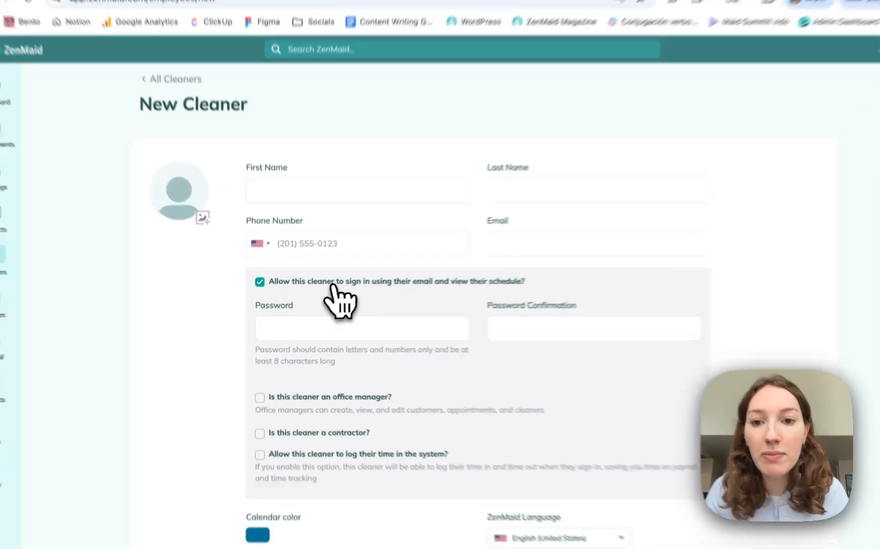
click(326, 290)
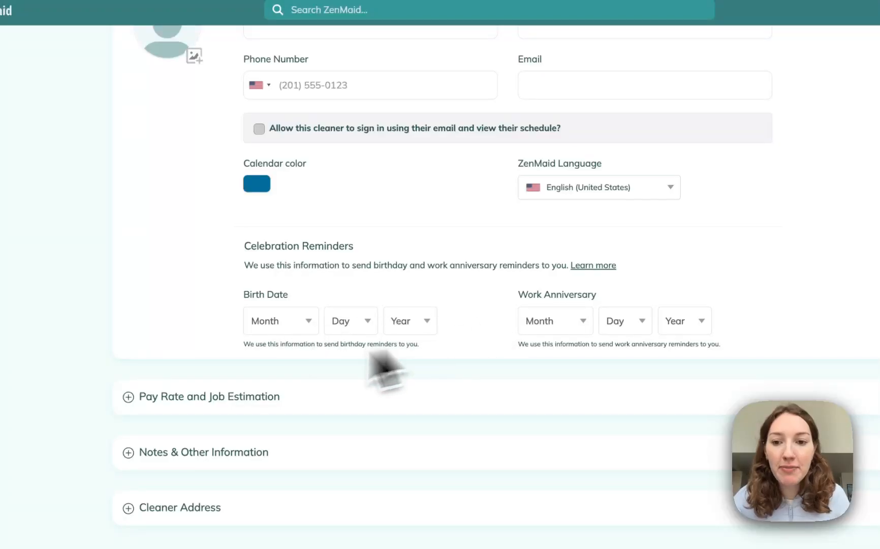
- Expand and review the new cleaner's Pay Rate and Job Estimation, Notes & Other Information and Cleaner Address sections
click(219, 401)
scroll(376, 397, down, 3)
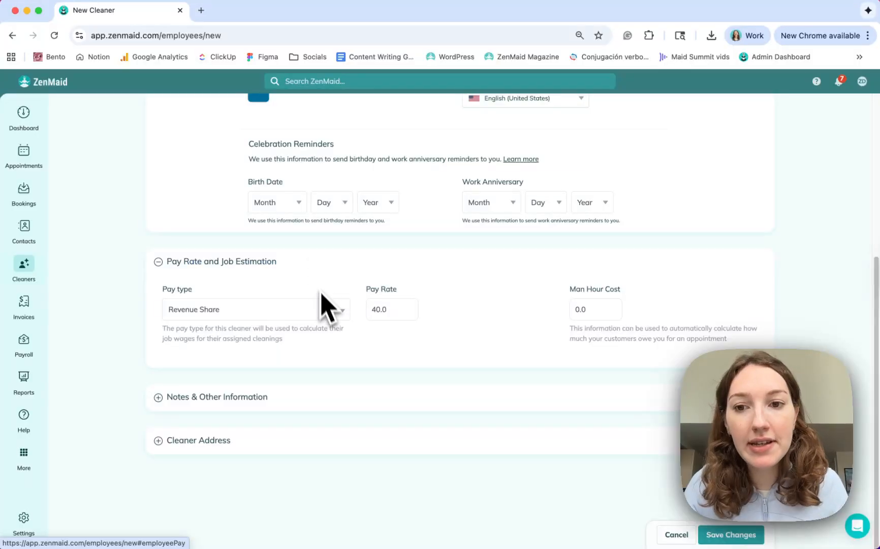
click(284, 398)
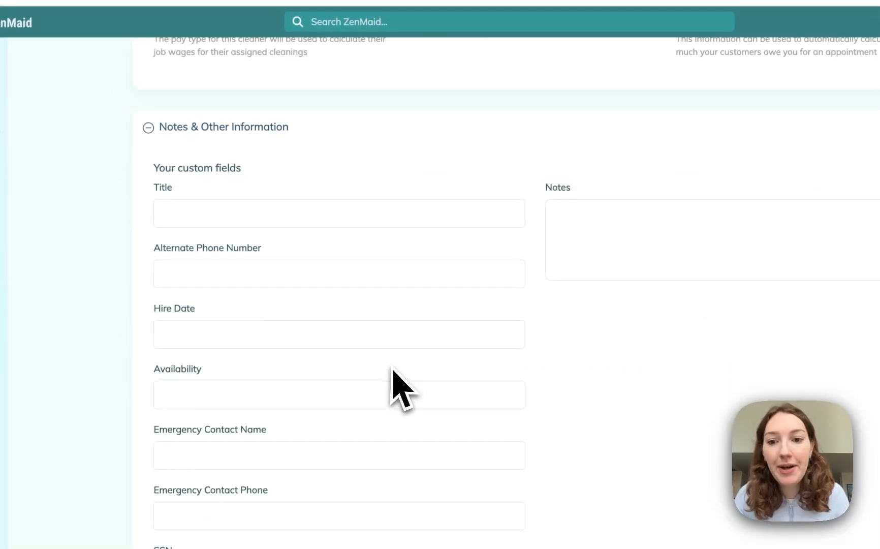
scroll(448, 256, down, 4)
click(275, 448)
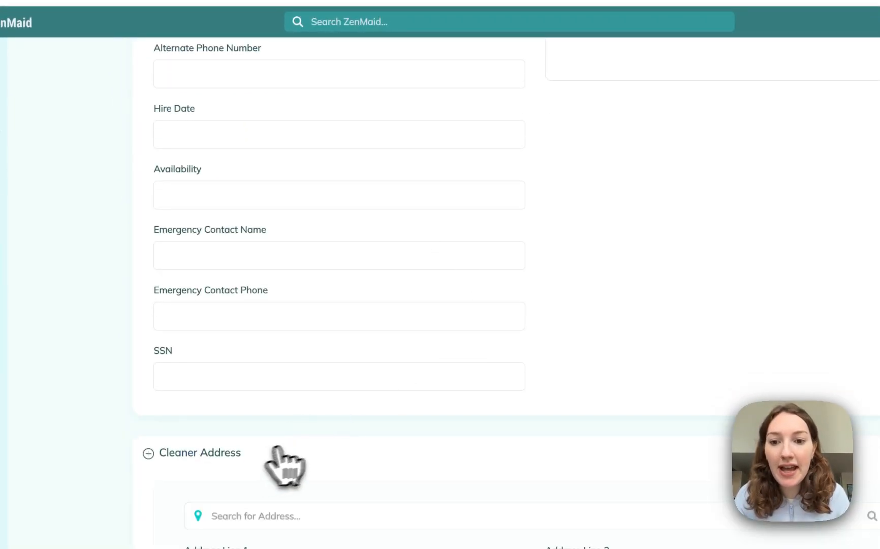
scroll(285, 457, down, 4)
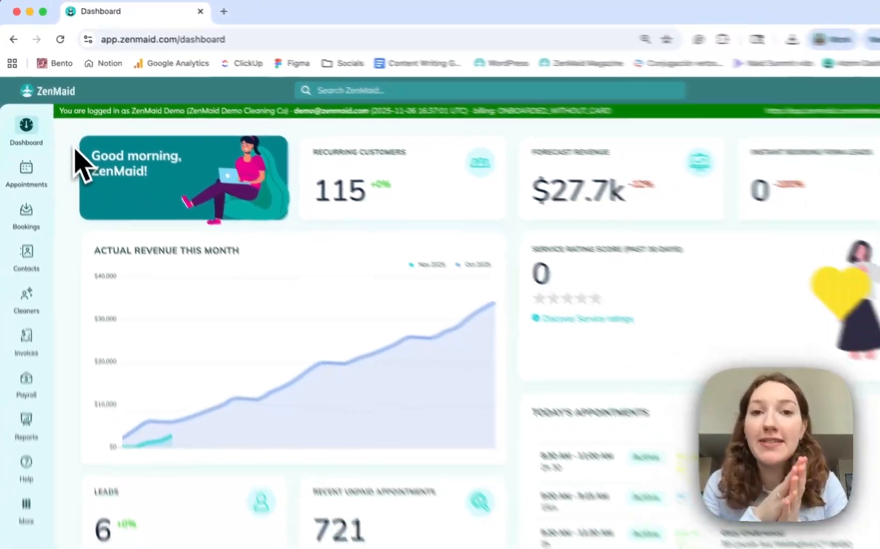